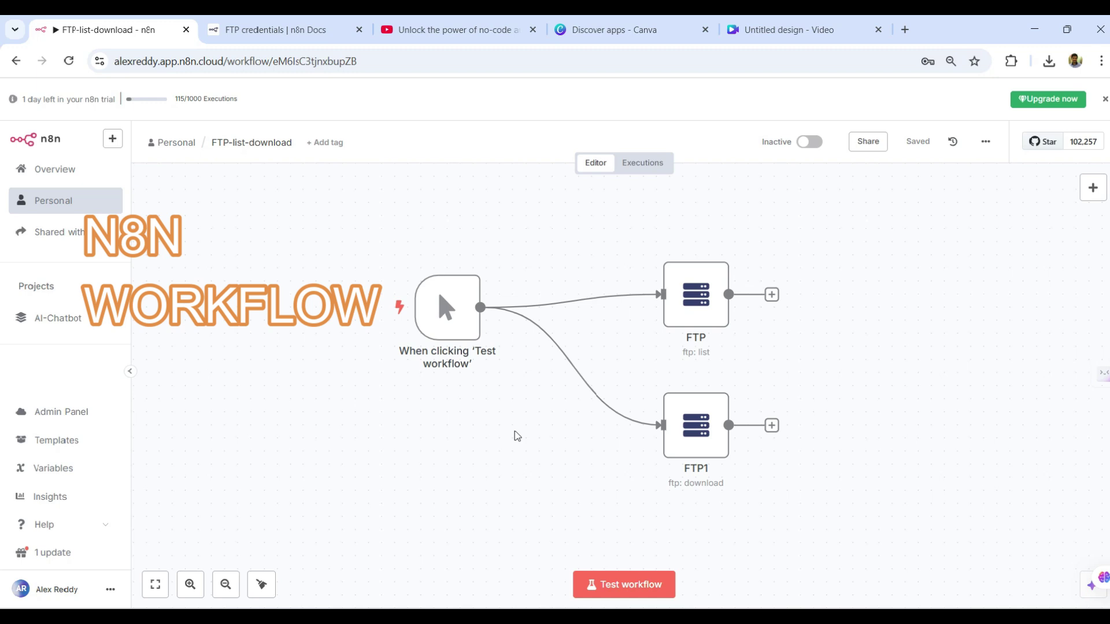
- Open the FTP list node's settings and start creating a new FTP credential
{"action": "mouse_move", "coordinate": [439, 324]}
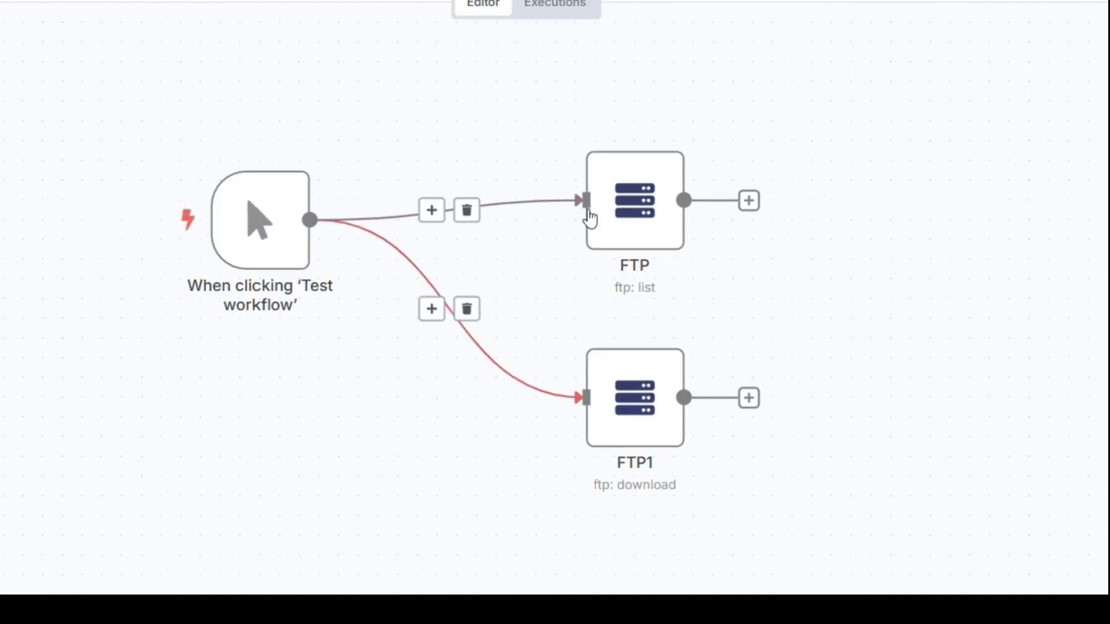
{"action": "mouse_move", "coordinate": [637, 292]}
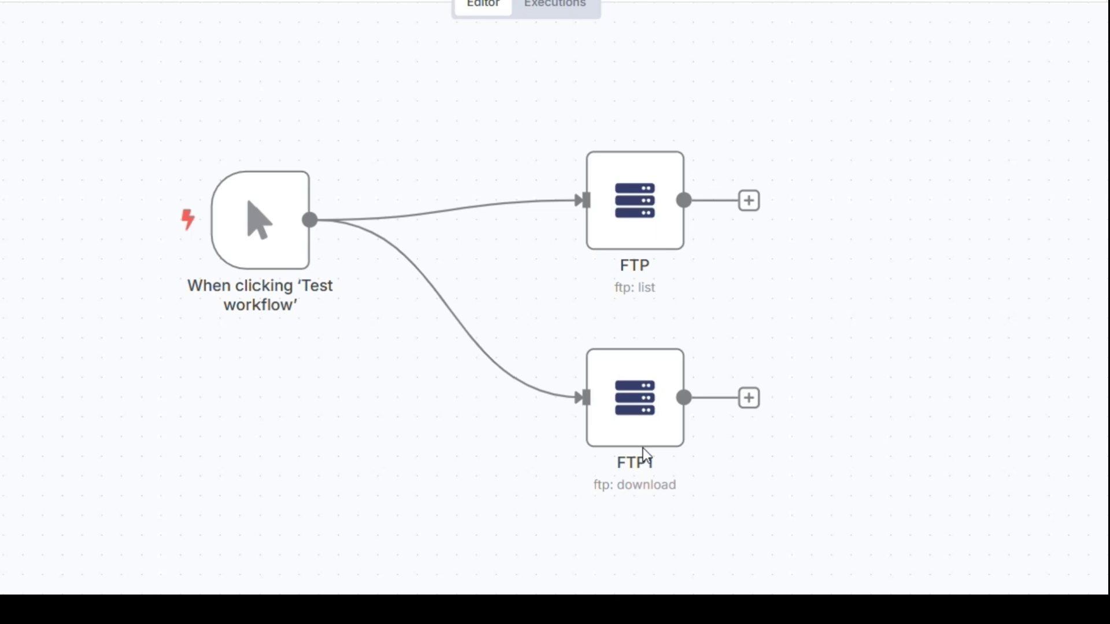
{"action": "mouse_move", "coordinate": [634, 246]}
{"action": "double_click", "coordinate": [634, 225]}
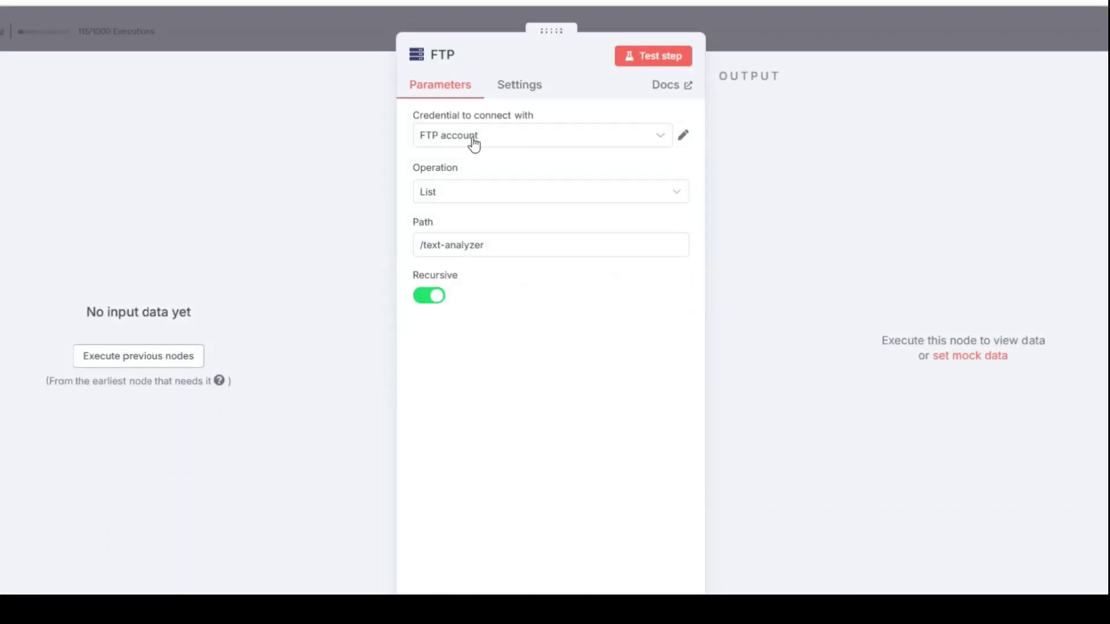
{"action": "left_click", "coordinate": [654, 141]}
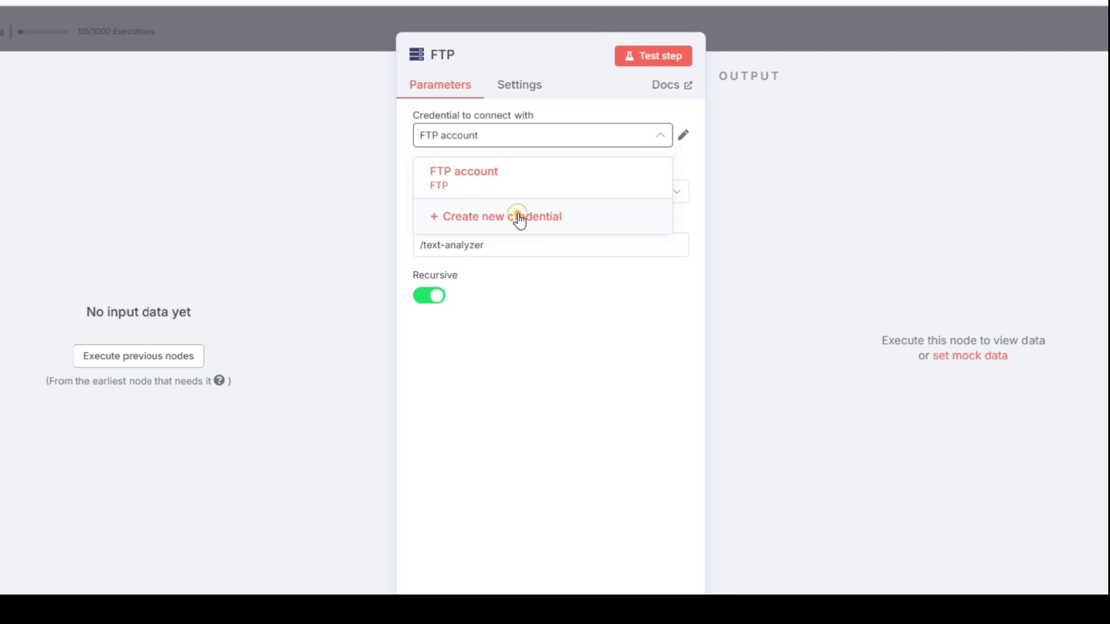
{"action": "left_click", "coordinate": [519, 218]}
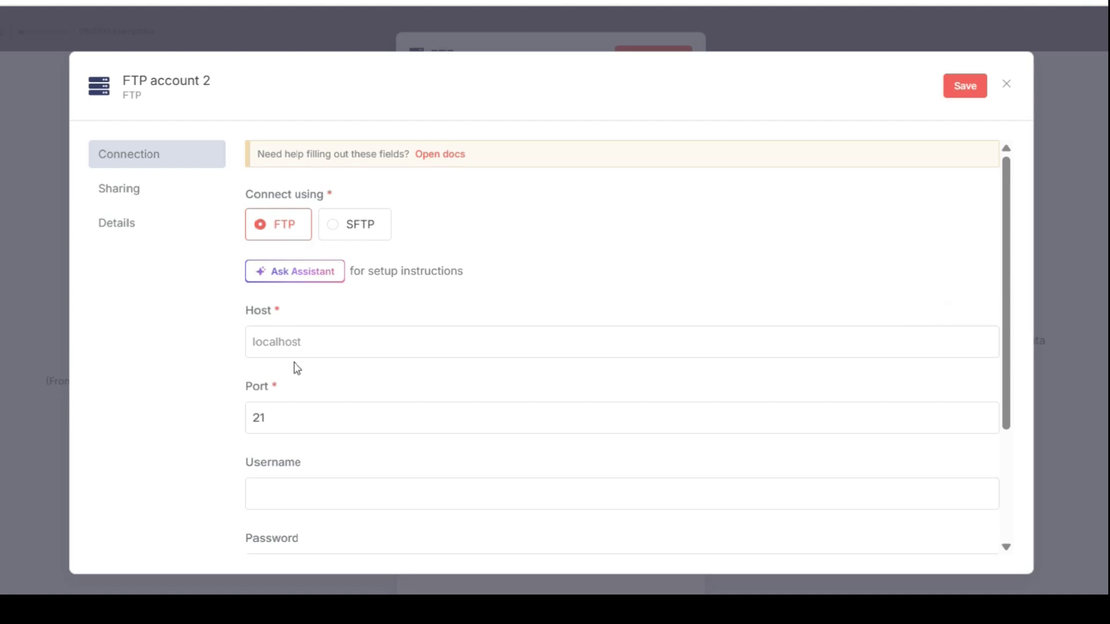
- Examine the host, port, username and password fields required by the new FTP credential
{"action": "scroll", "coordinate": [296, 370], "scroll_direction": "down", "scroll_amount": 3}
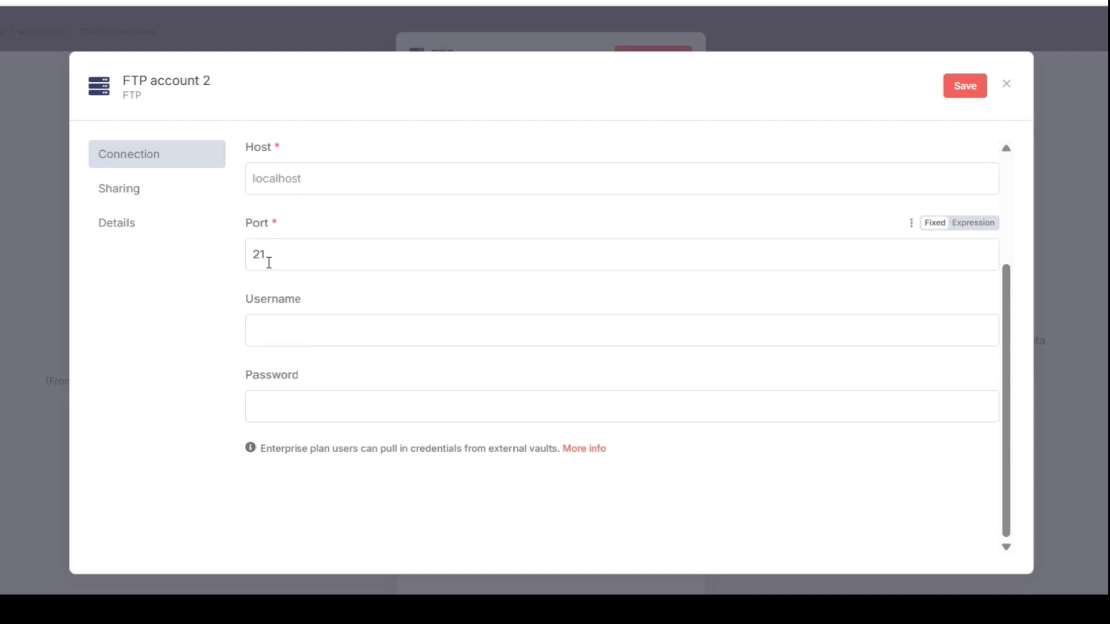
{"action": "left_click", "coordinate": [260, 331]}
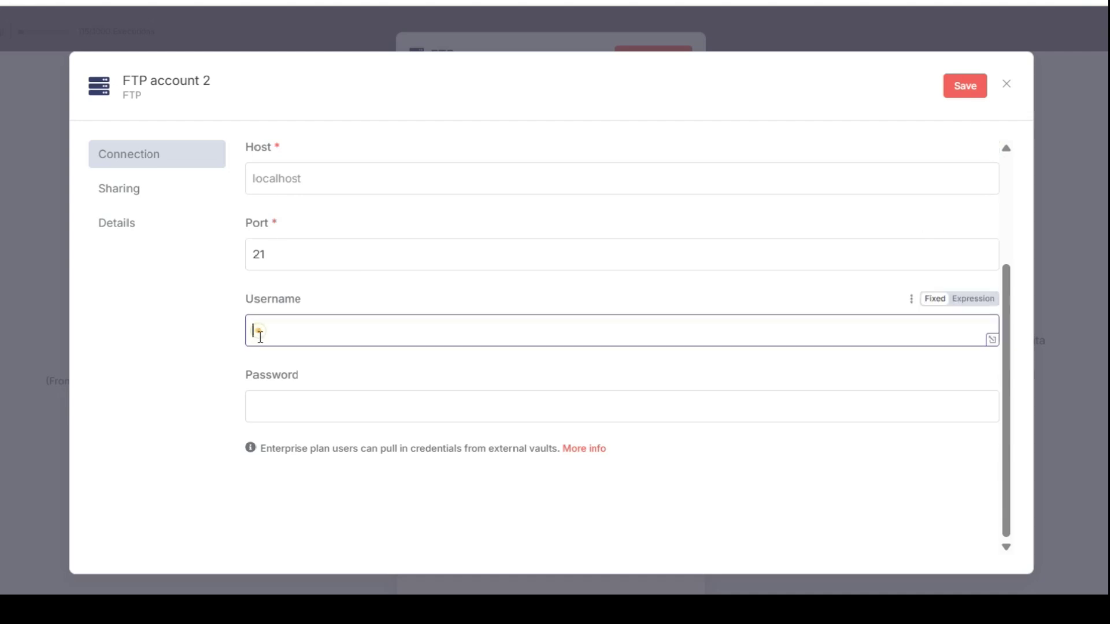
{"action": "left_click", "coordinate": [255, 405]}
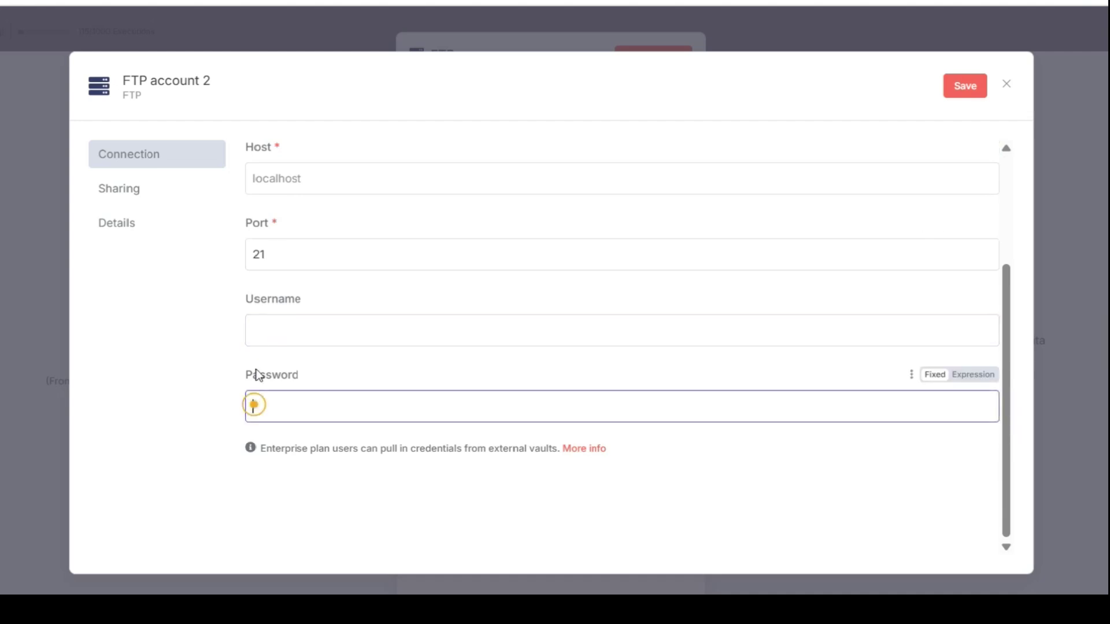
{"action": "left_click", "coordinate": [275, 254]}
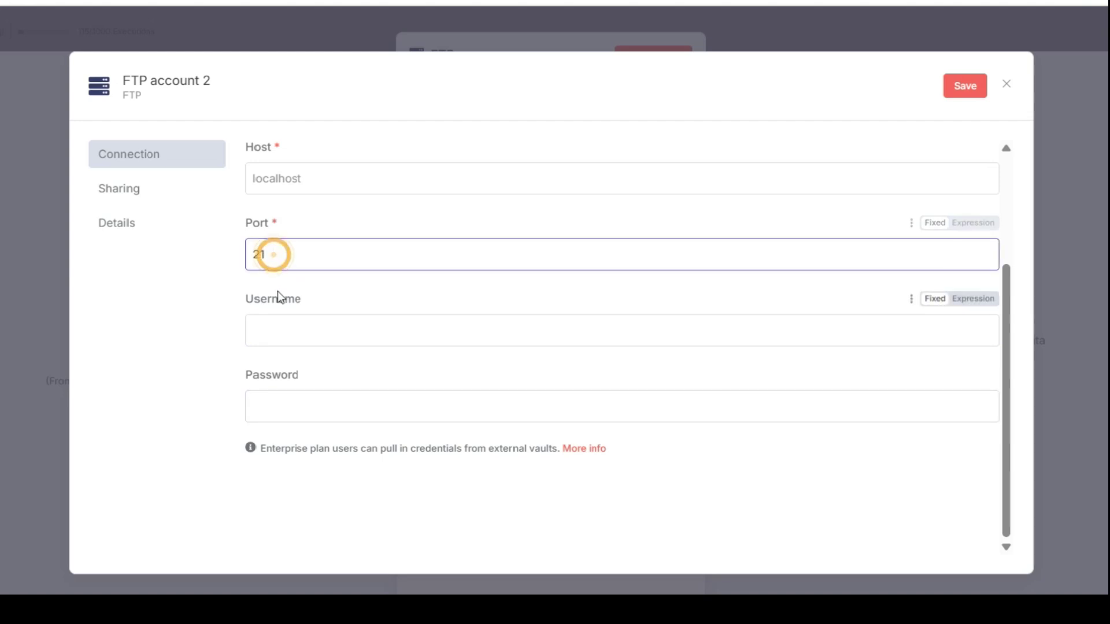
{"action": "scroll", "coordinate": [277, 290], "scroll_direction": "up", "scroll_amount": 3}
{"action": "left_click", "coordinate": [287, 341]}
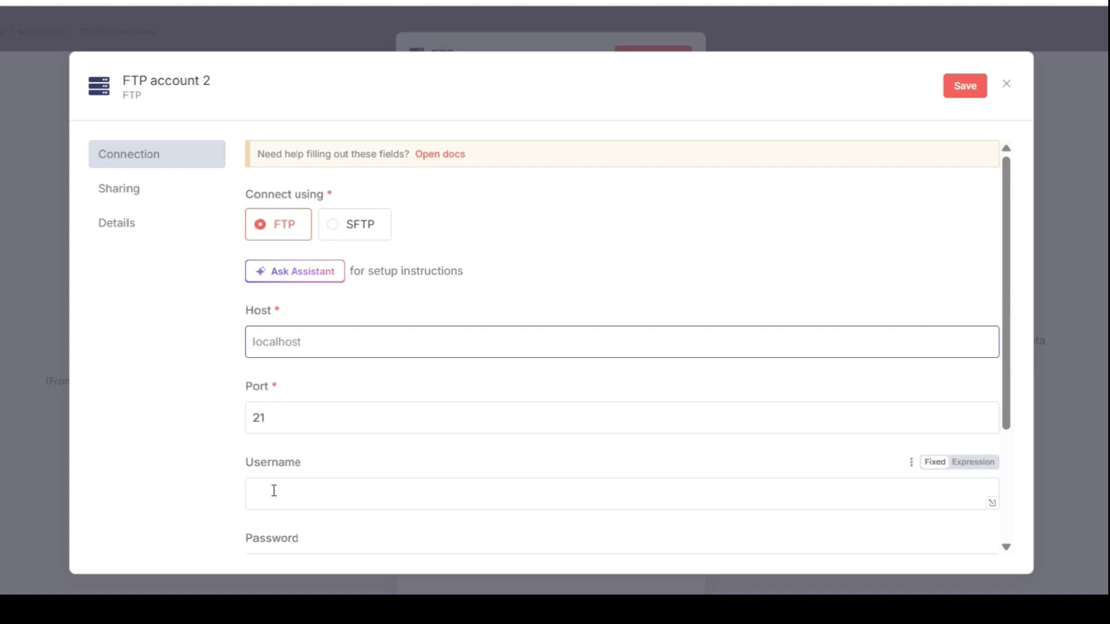
{"action": "scroll", "coordinate": [272, 491], "scroll_direction": "down", "scroll_amount": 3}
{"action": "scroll", "coordinate": [278, 362], "scroll_direction": "up", "scroll_amount": 2}
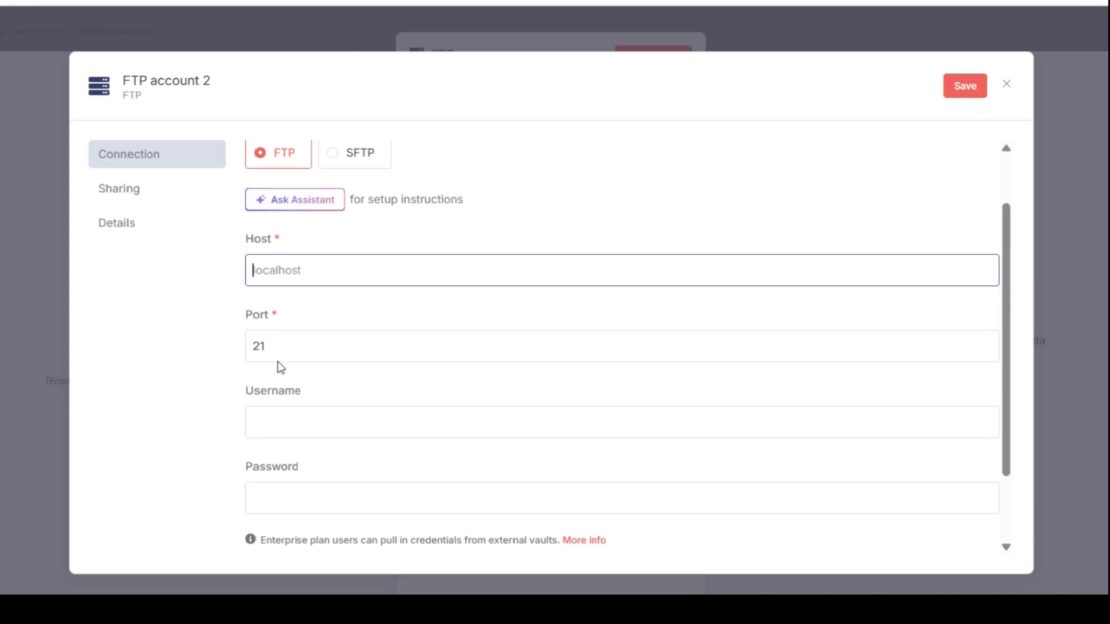
{"action": "scroll", "coordinate": [278, 362], "scroll_direction": "up", "scroll_amount": 1}
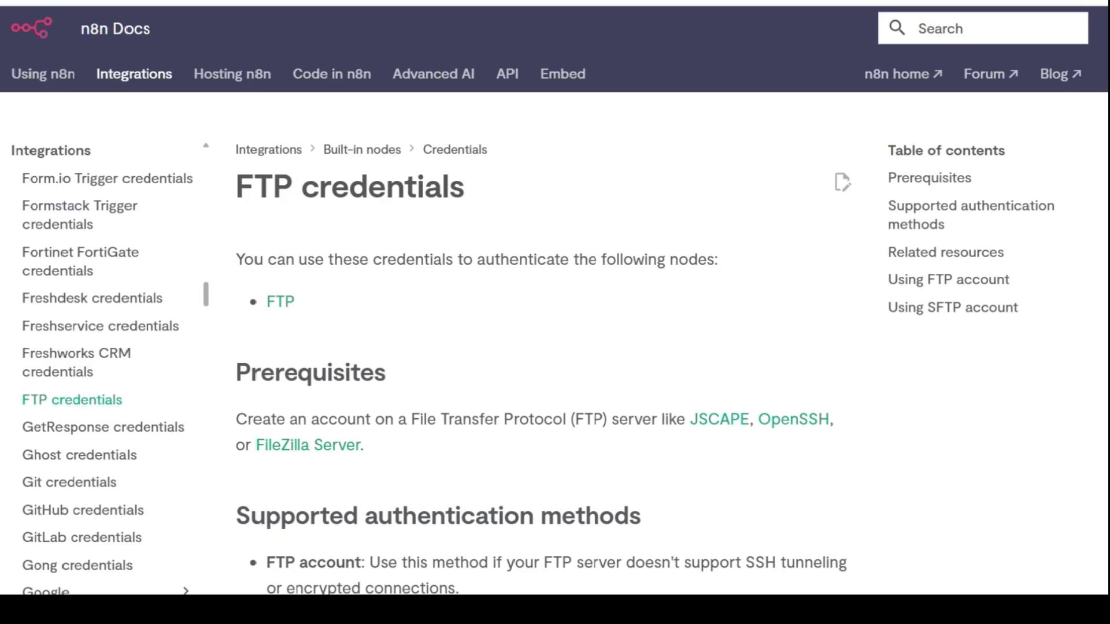
- Read through the n8n Docs page on FTP credentials, including the prerequisites and authentication methods
{"action": "scroll", "coordinate": [294, 311], "scroll_direction": "down", "scroll_amount": 2}
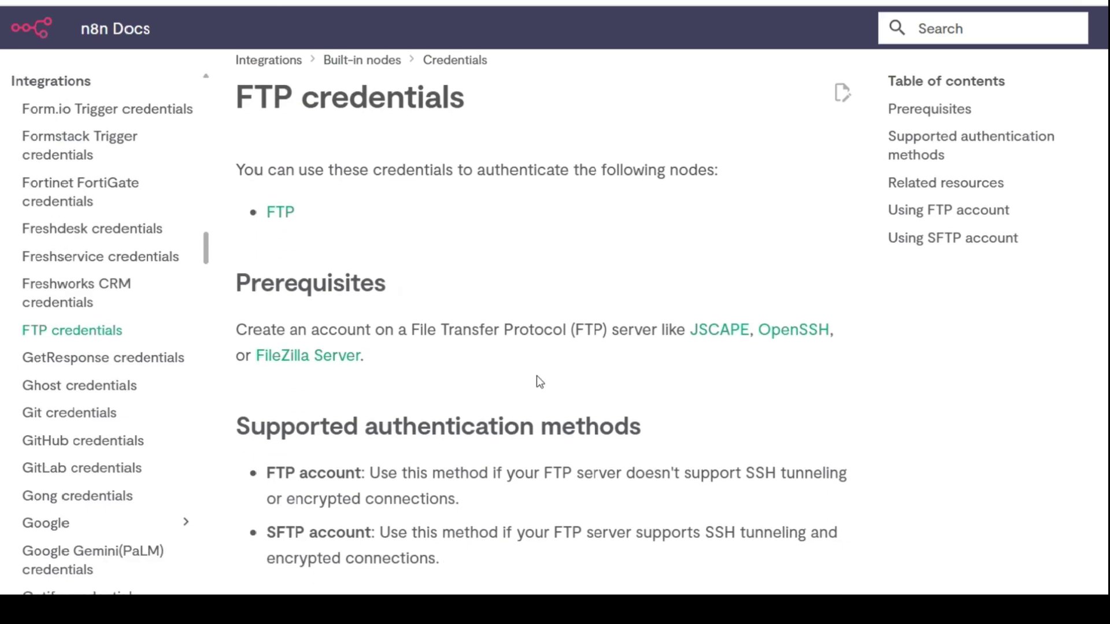
{"action": "scroll", "coordinate": [384, 434], "scroll_direction": "down", "scroll_amount": 7}
{"action": "scroll", "coordinate": [380, 457], "scroll_direction": "down", "scroll_amount": 15}
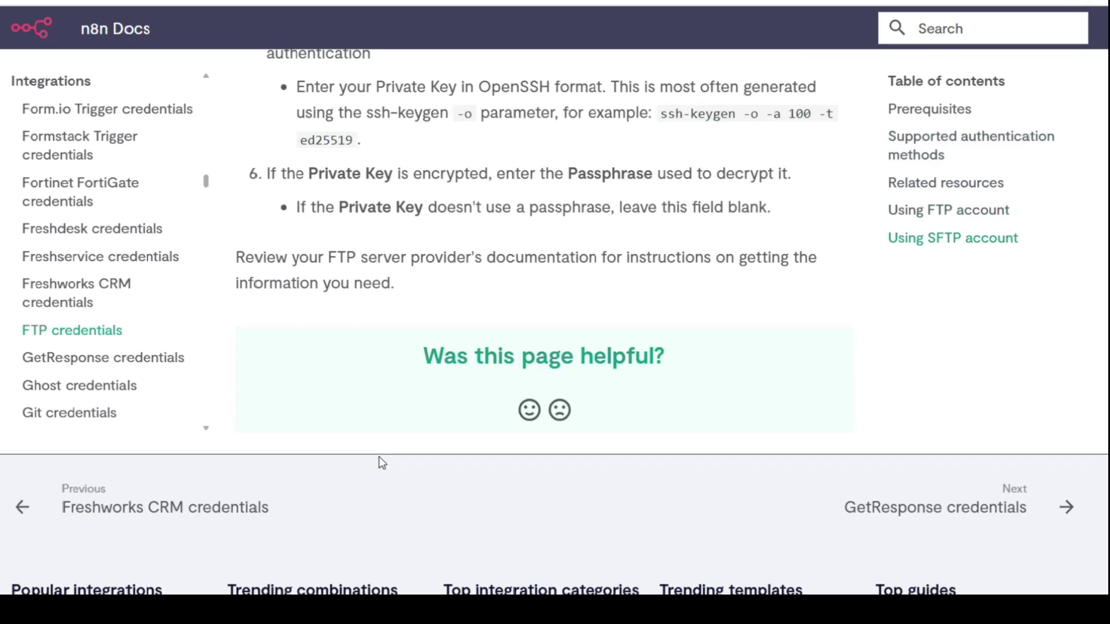
- Copy the host ftp.alexdatasolutions.com from the text notes into the new credential's Host field
{"action": "left_click", "coordinate": [844, 610]}
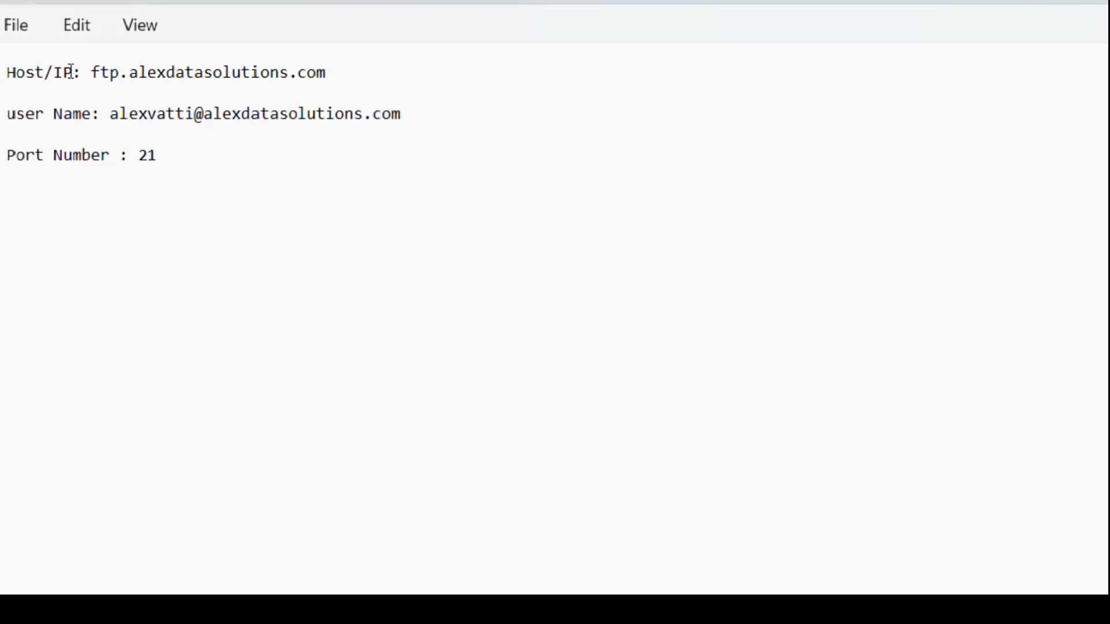
{"action": "left_click_drag", "start_coordinate": [91, 72], "coordinate": [326, 79]}
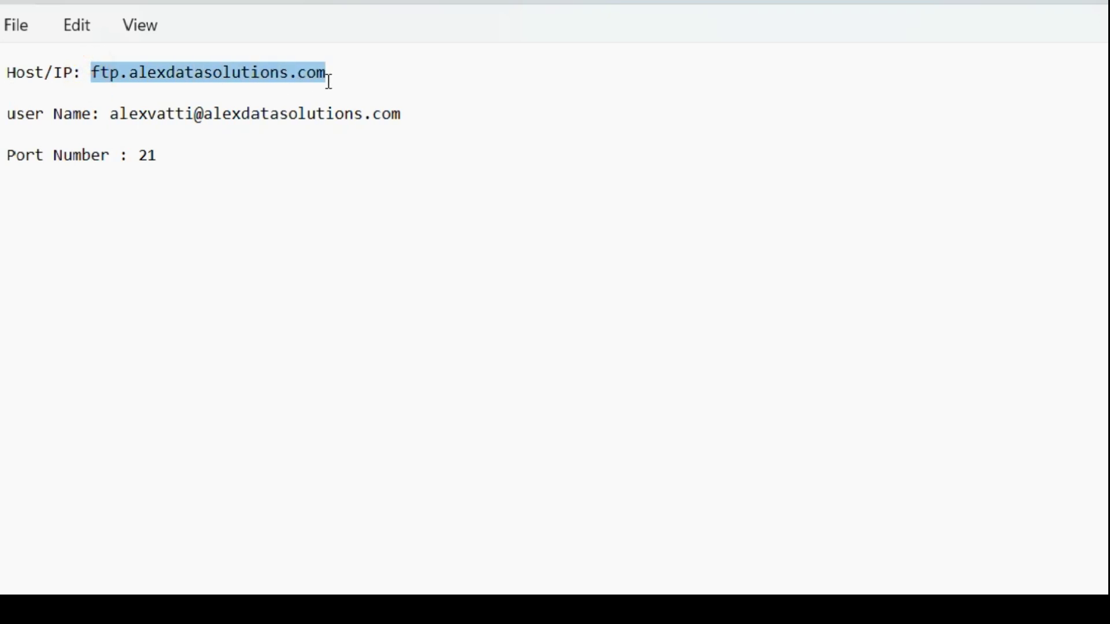
{"action": "key", "text": "ctrl+c"}
{"action": "key", "text": "alt+Tab"}
{"action": "key", "text": "ctrl+v"}
- Copy the account's user name from the text notes into the new credential's Username field
{"action": "key", "text": "alt+Tab"}
{"action": "left_click_drag", "start_coordinate": [110, 115], "coordinate": [401, 115]}
{"action": "key", "text": "ctrl+c"}
{"action": "key", "text": "alt+Tab"}
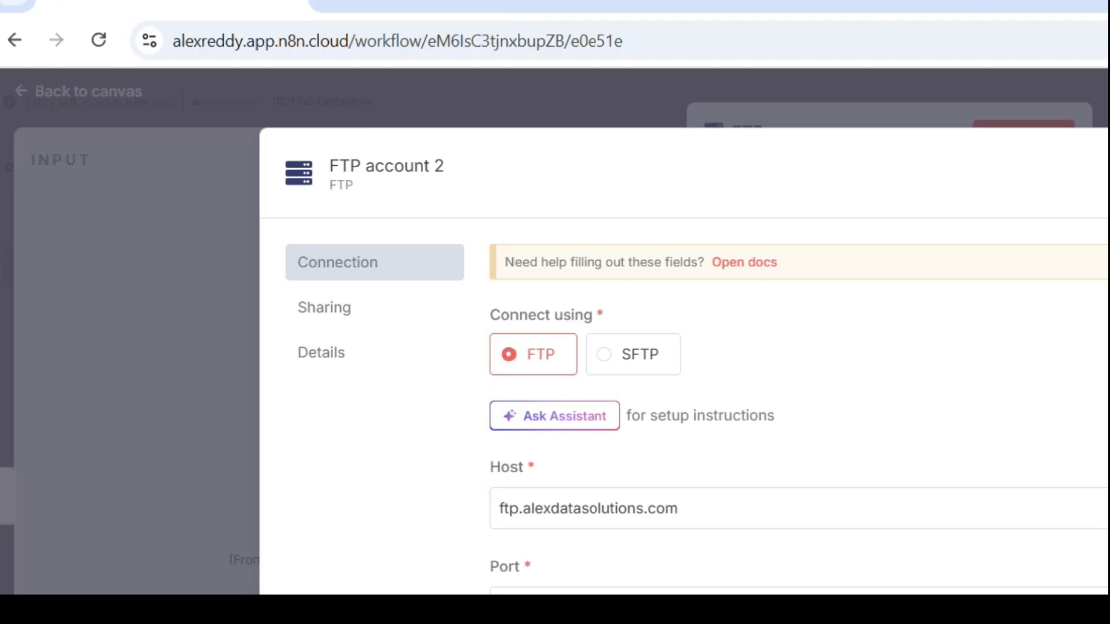
{"action": "key", "text": "Tab"}
{"action": "key", "text": "Tab"}
{"action": "key", "text": "ctrl+v"}
{"action": "left_click", "coordinate": [518, 588]}
{"action": "key", "text": "ctrl+v"}
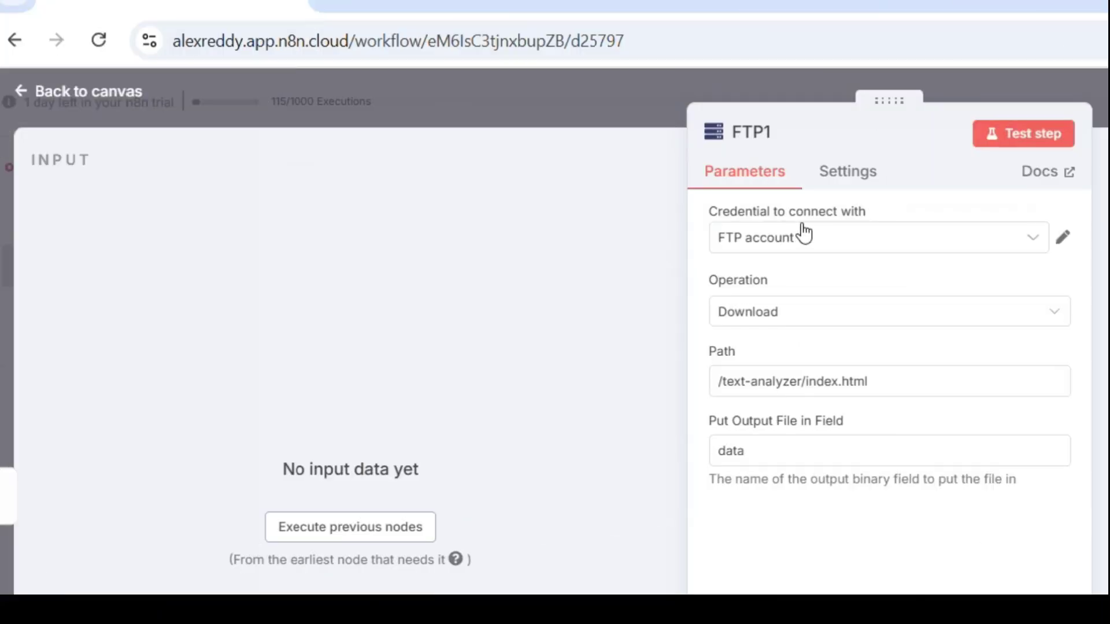
- Check which credentials are available for the FTP1 download node and return to the canvas
{"action": "left_click", "coordinate": [832, 248]}
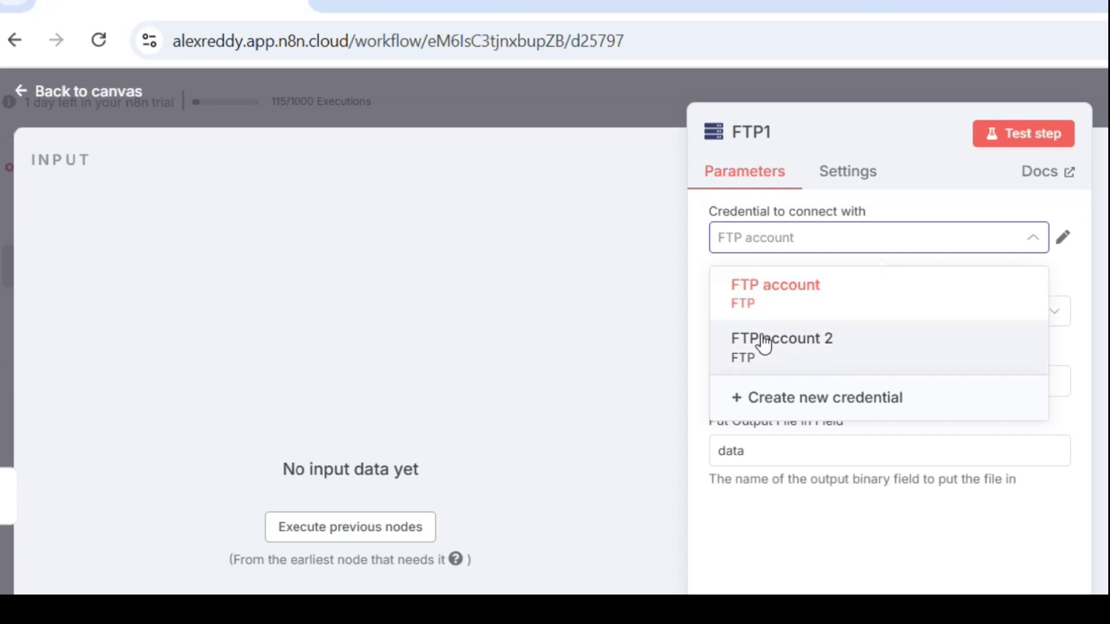
{"action": "left_click", "coordinate": [619, 300]}
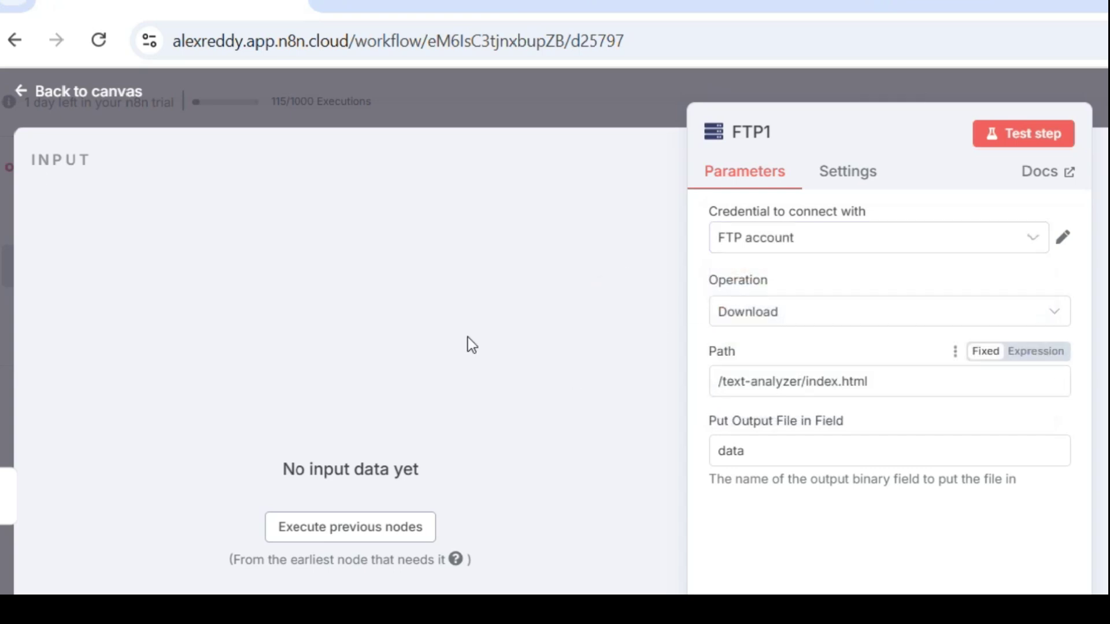
{"action": "left_click", "coordinate": [27, 99]}
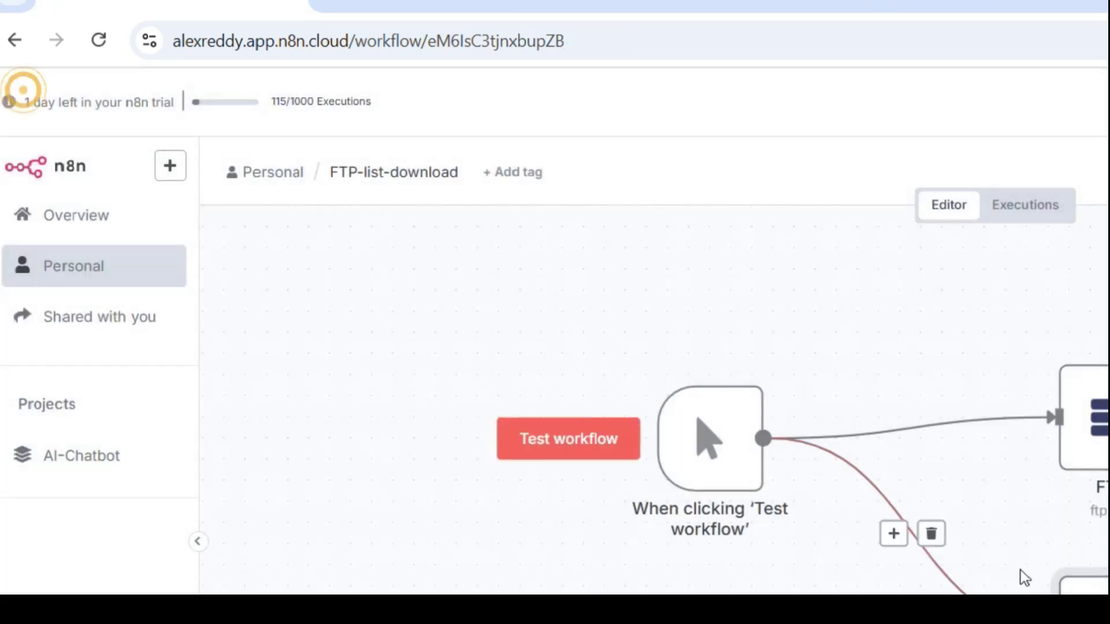
- Review the FTP node's path and available operations, keeping List as the operation, and return to the canvas
{"action": "double_click", "coordinate": [680, 274]}
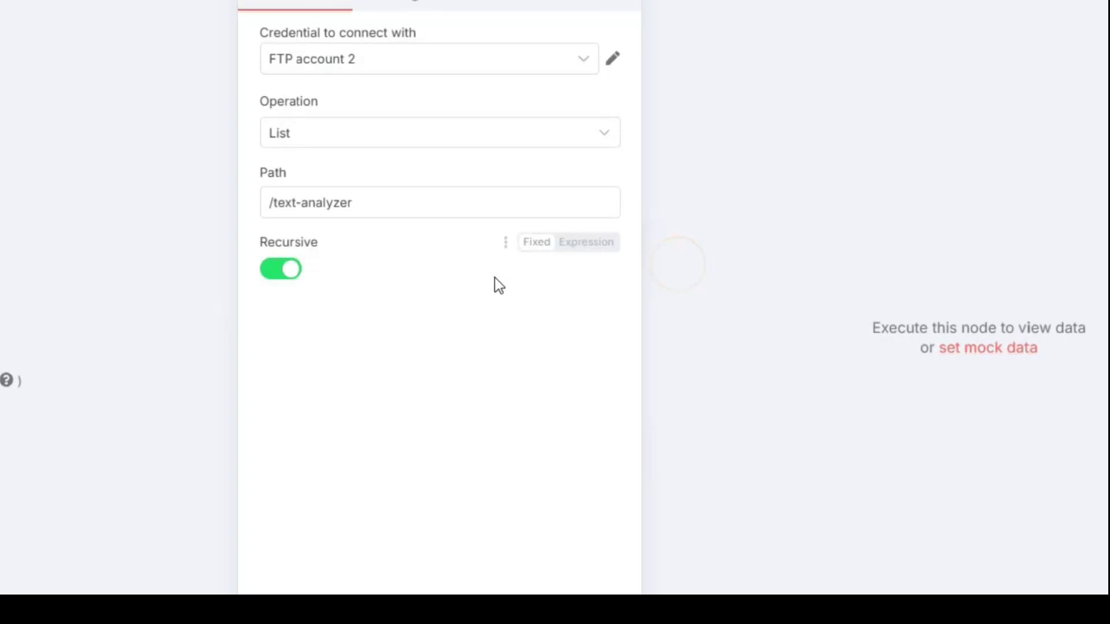
{"action": "left_click_drag", "start_coordinate": [273, 208], "coordinate": [354, 203]}
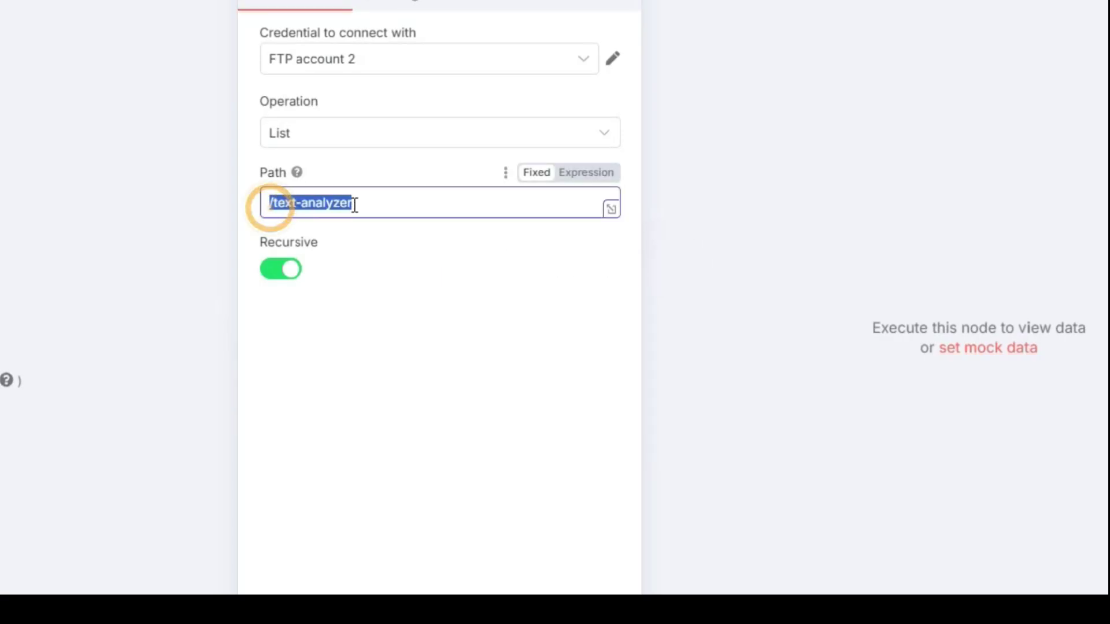
{"action": "left_click", "coordinate": [366, 205]}
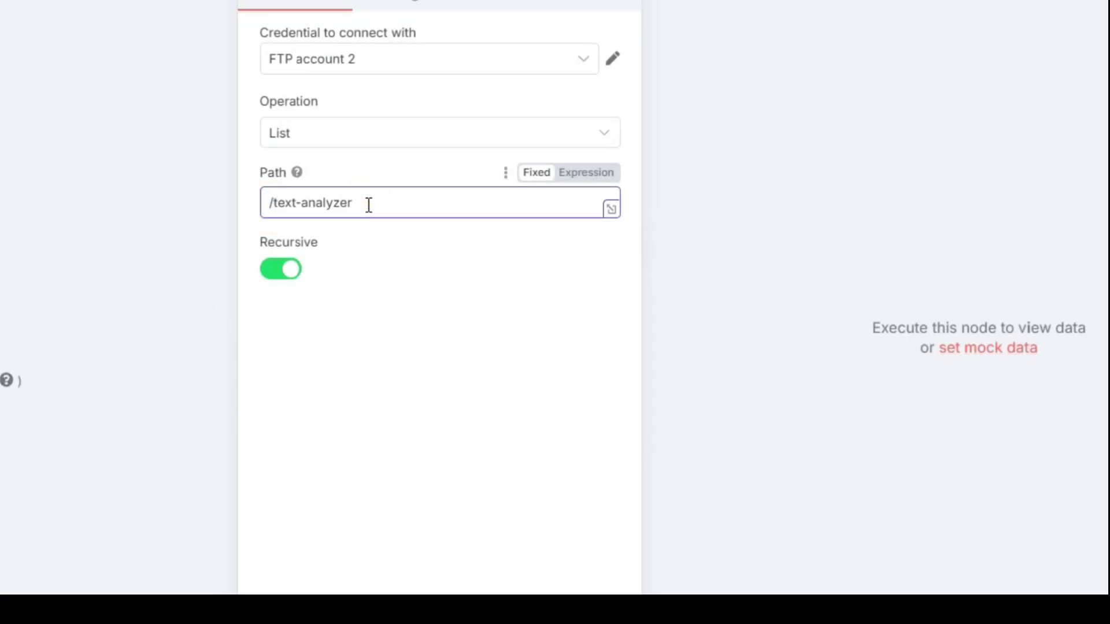
{"action": "left_click", "coordinate": [330, 141]}
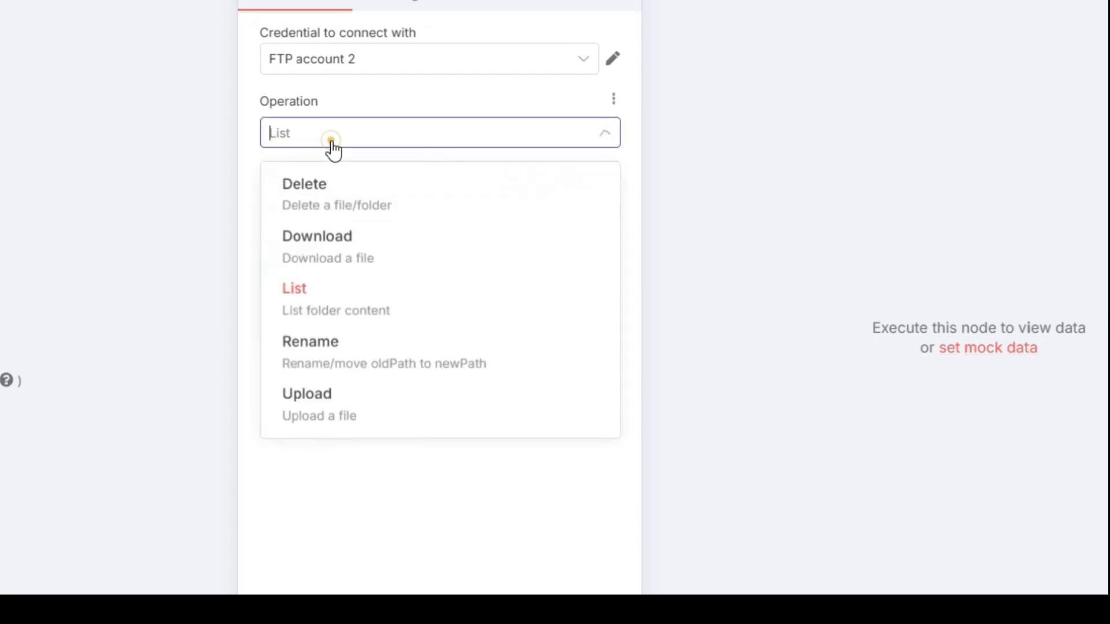
{"action": "left_click", "coordinate": [307, 313]}
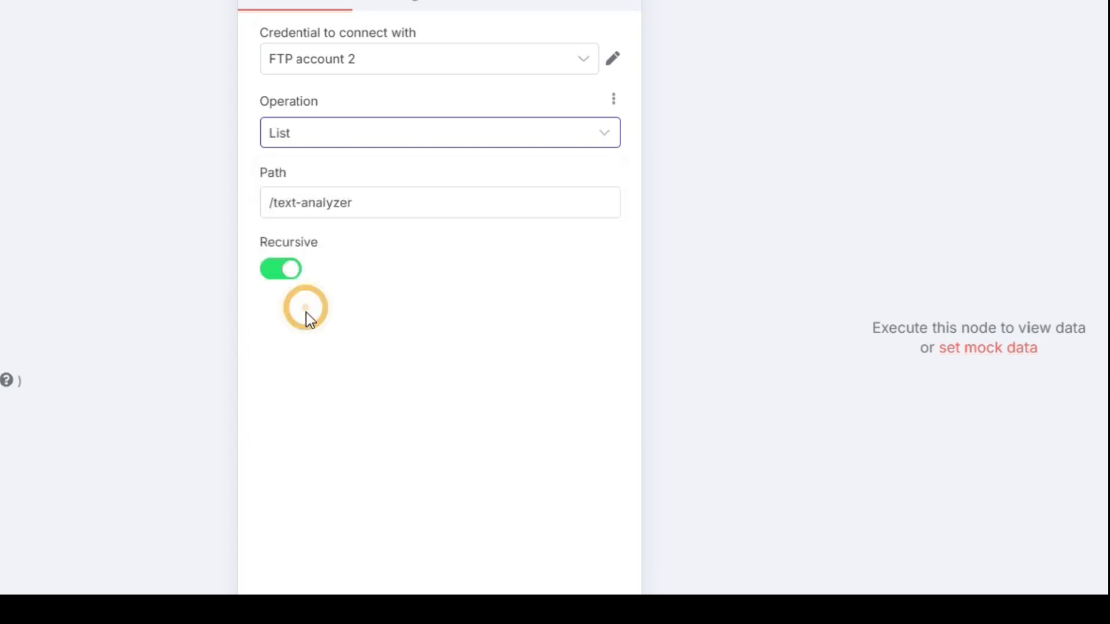
{"action": "left_click", "coordinate": [453, 593]}
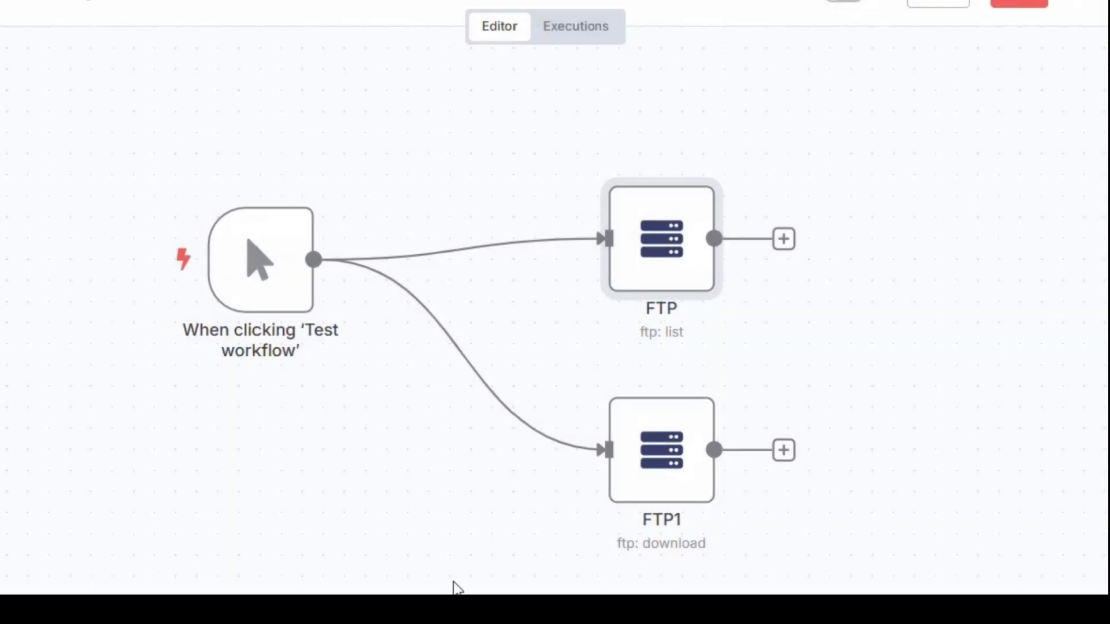
- Review the settings of the FTP1 download and FTP list nodes, and run the test workflow
{"action": "double_click", "coordinate": [677, 493]}
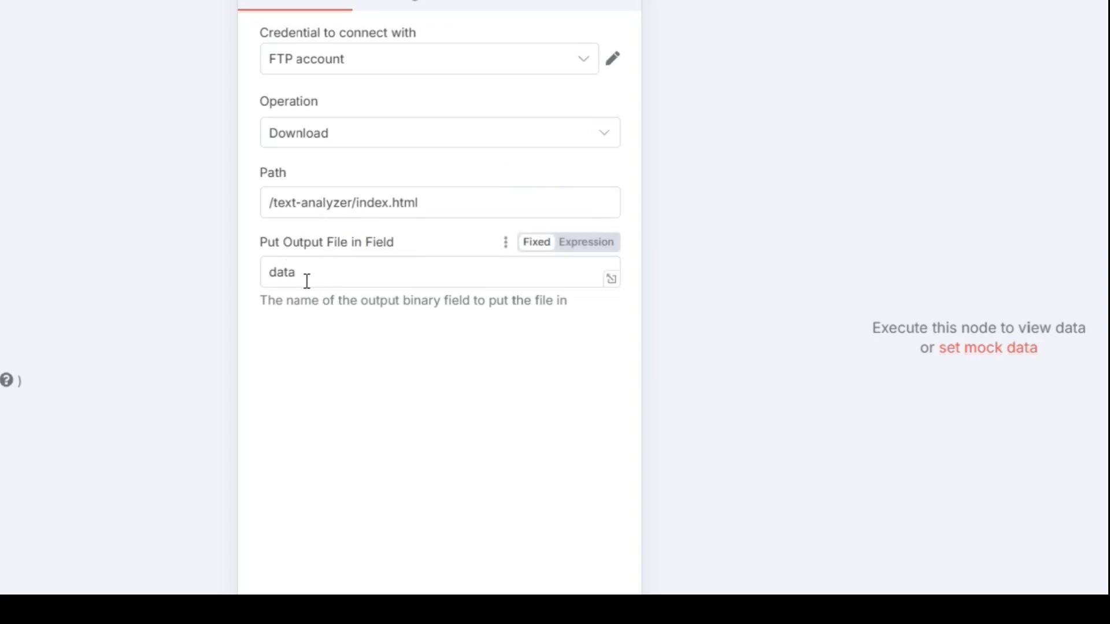
{"action": "left_click", "coordinate": [414, 6]}
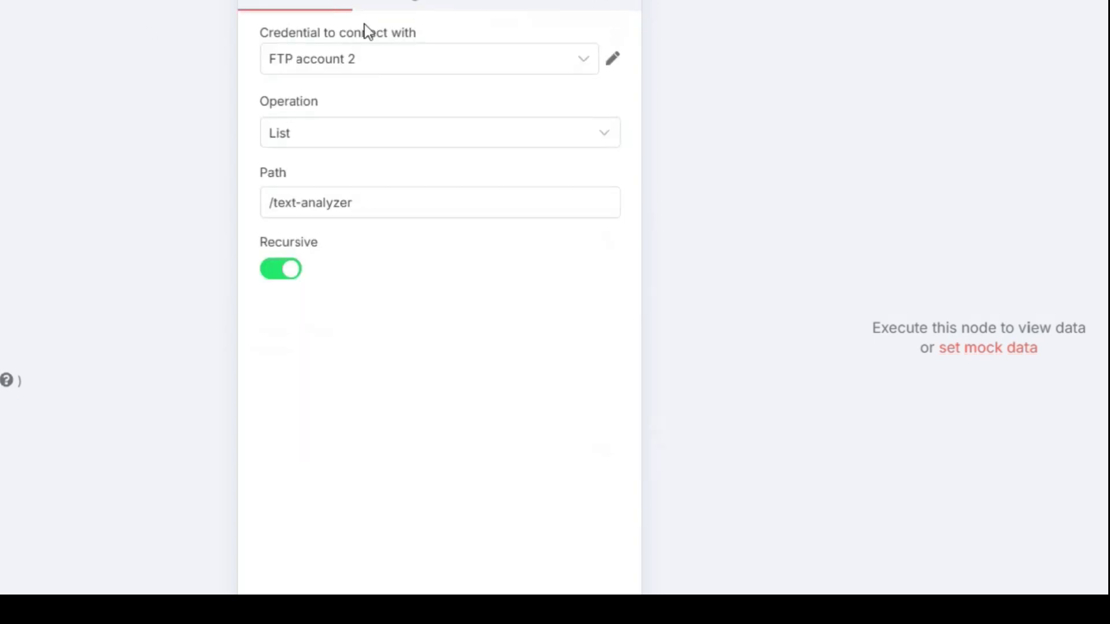
{"action": "left_click", "coordinate": [382, 3]}
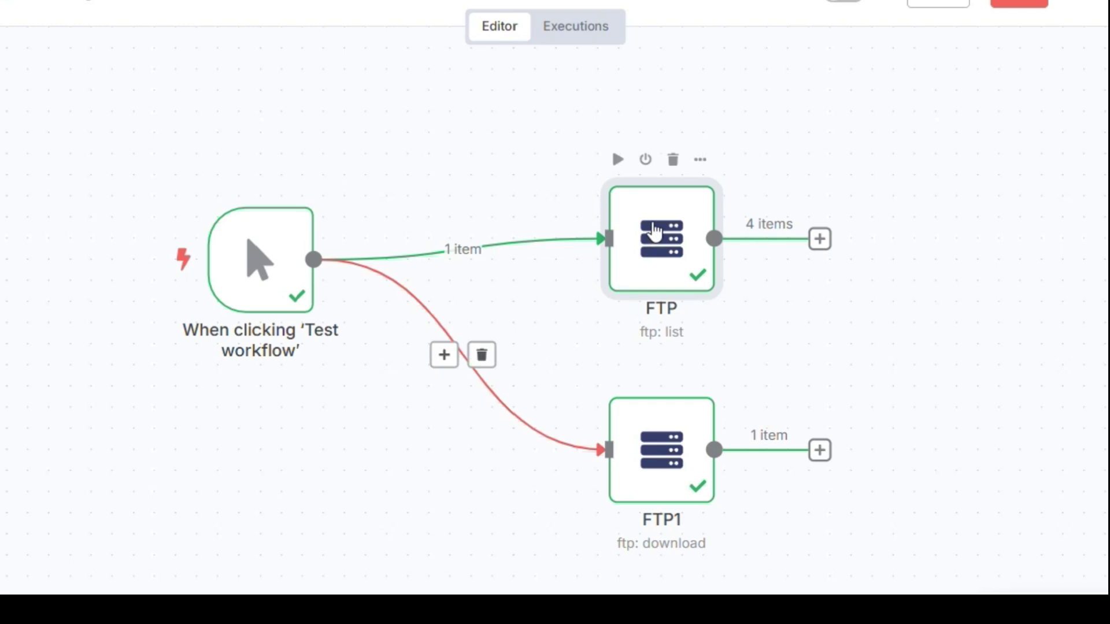
- Inspect the FTP list node's output as a table across all its columns and return to the canvas
{"action": "double_click", "coordinate": [695, 254]}
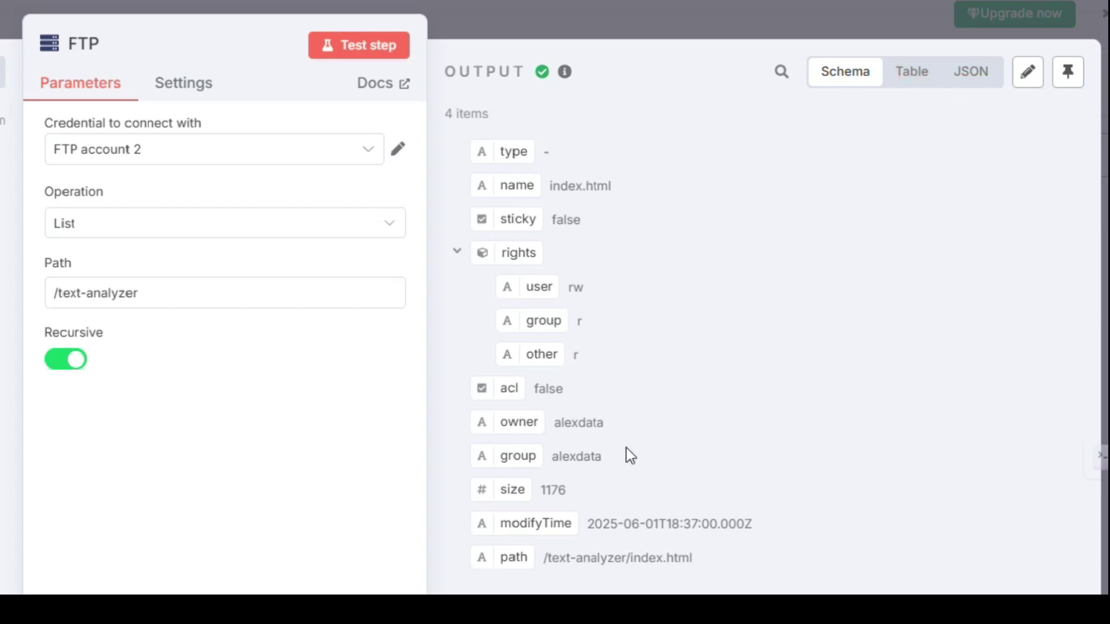
{"action": "left_click", "coordinate": [904, 76]}
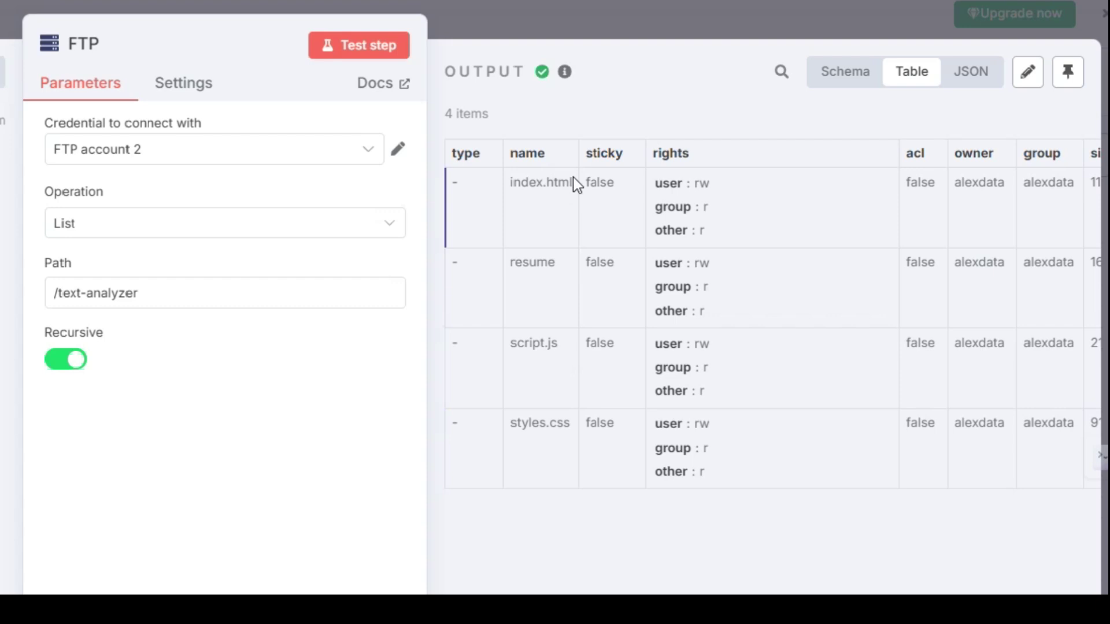
{"action": "scroll", "coordinate": [975, 200], "scroll_direction": "right", "scroll_amount": 5}
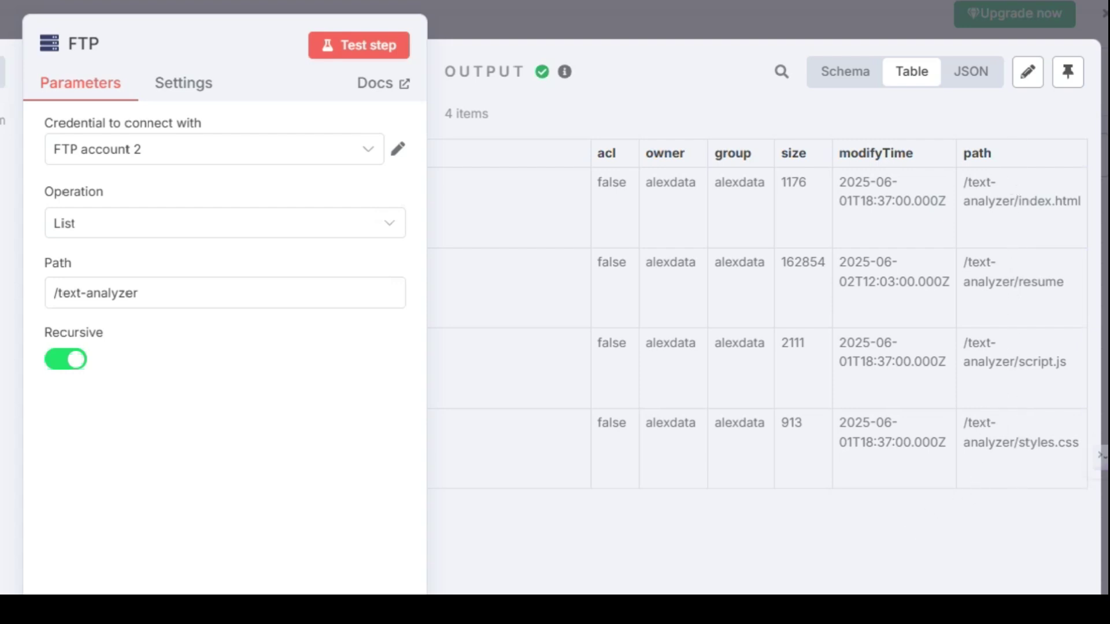
{"action": "scroll", "coordinate": [766, 315], "scroll_direction": "left", "scroll_amount": 5}
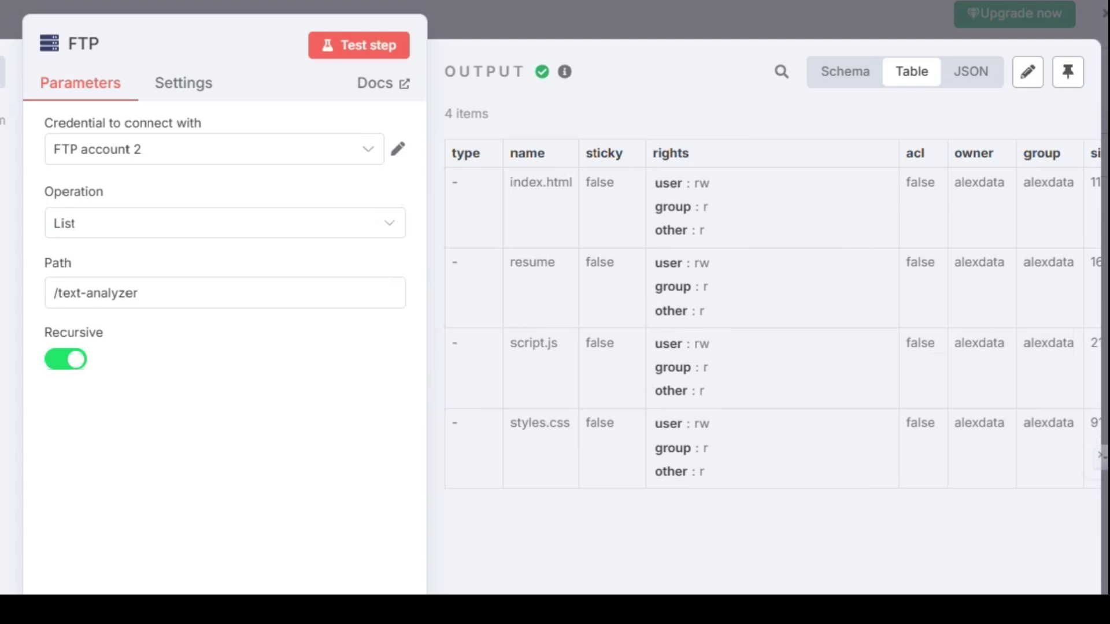
{"action": "key", "text": "Escape"}
{"action": "mouse_move", "coordinate": [453, 584]}
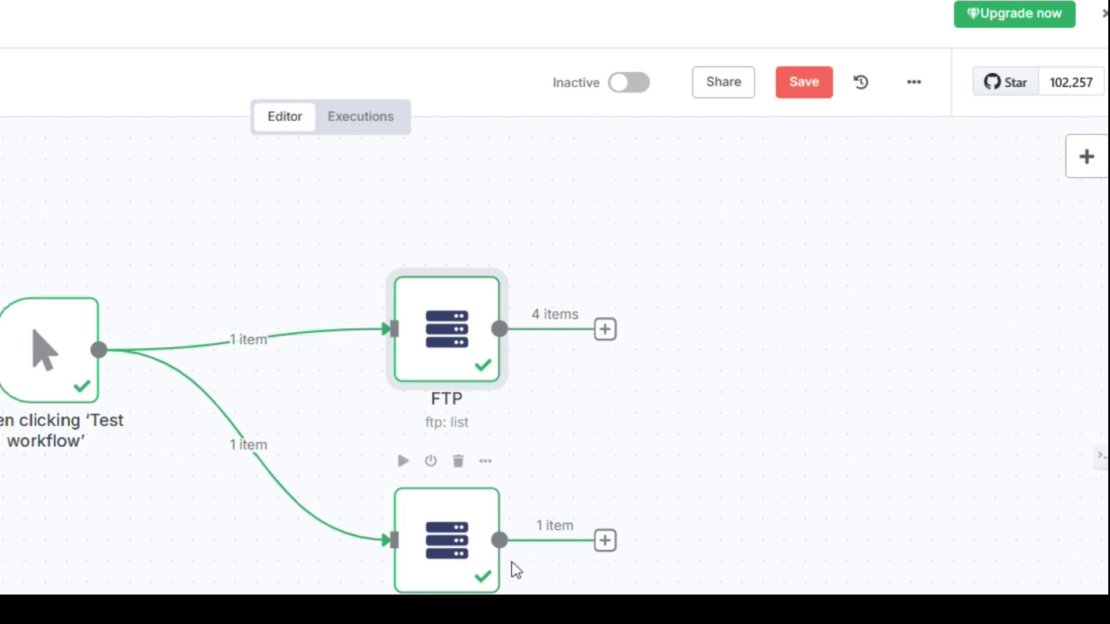
- Review the FTP1 download node's binary output and return to the canvas
{"action": "left_click", "coordinate": [454, 566]}
{"action": "double_click", "coordinate": [454, 564]}
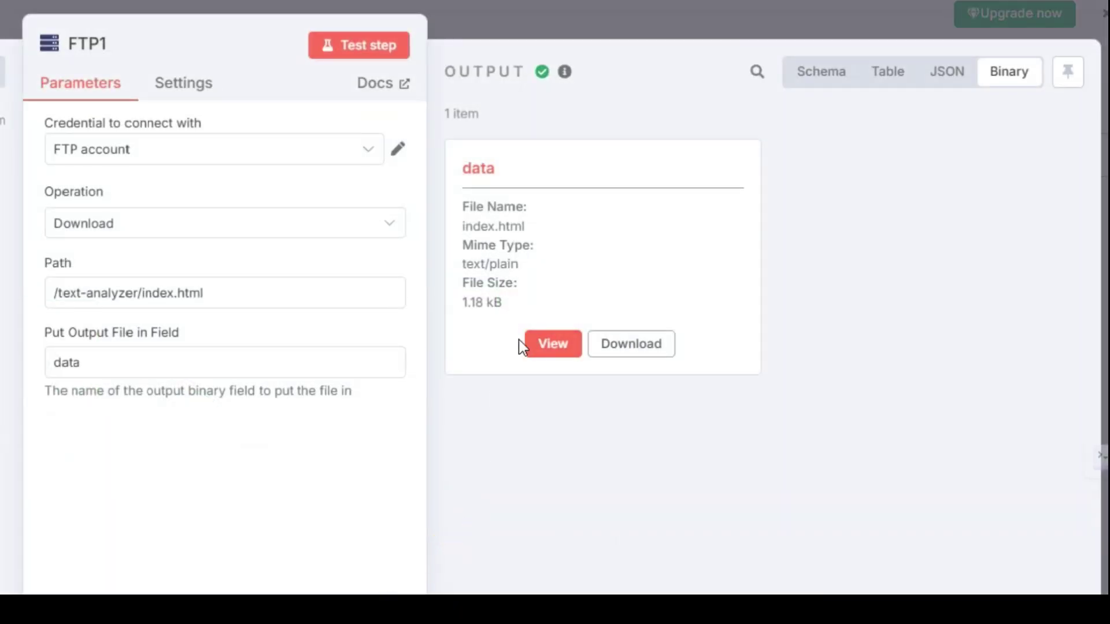
{"action": "key", "text": "Escape"}
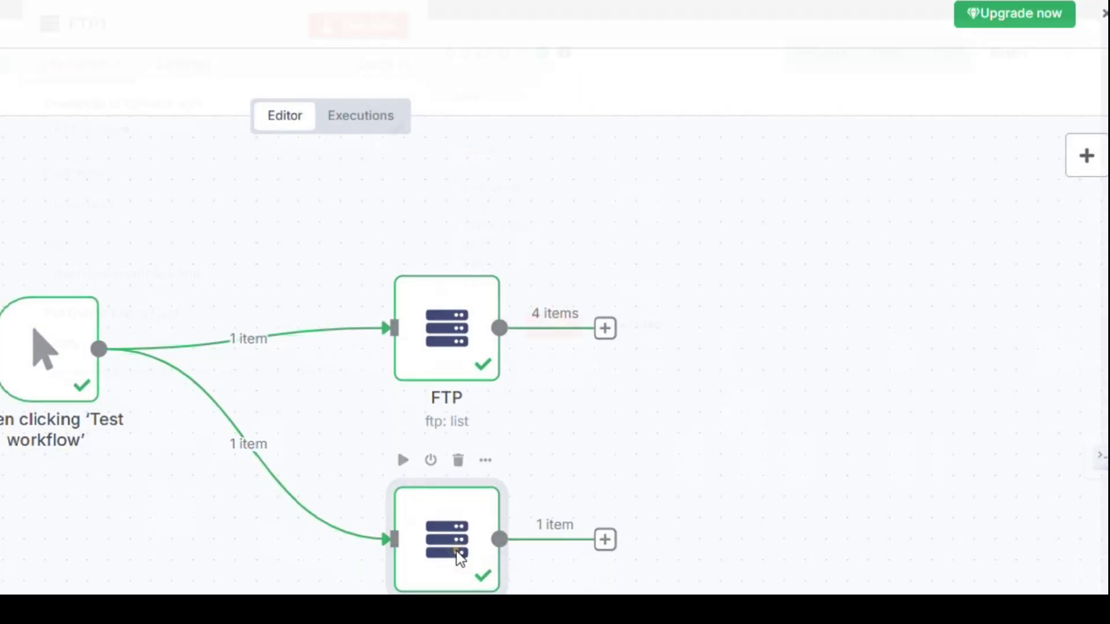
- Set the FTP1 download node's path to /text-analyzer/resume and rerun the workflow
{"action": "double_click", "coordinate": [459, 559]}
{"action": "left_click", "coordinate": [213, 298]}
{"action": "key", "text": "BackSpace"}
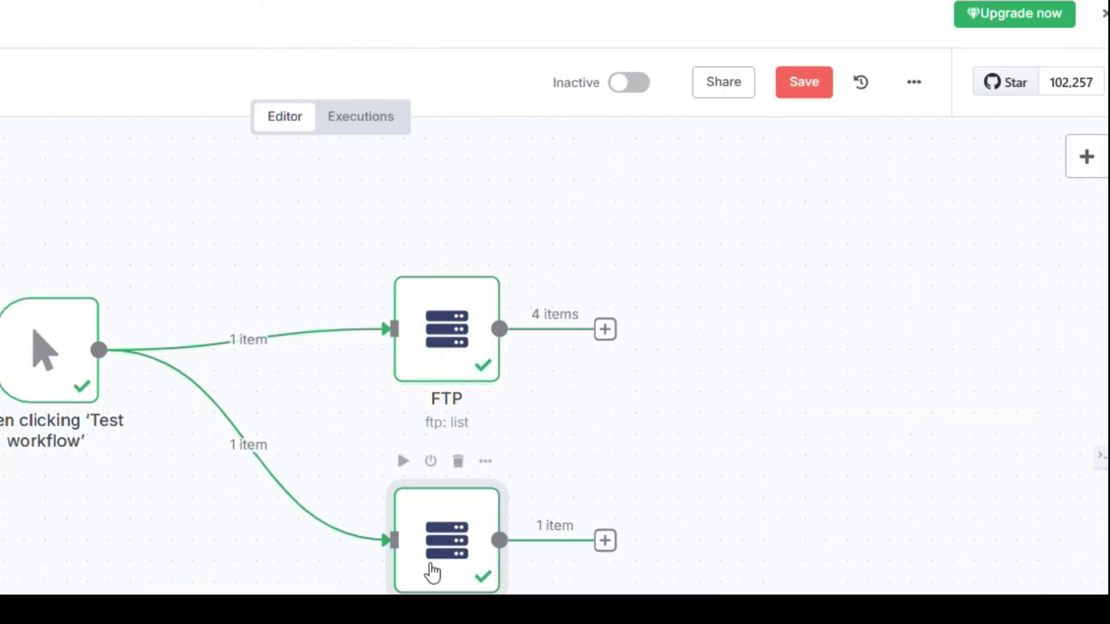
- Check the binary file details in the FTP1 download node's output, and save the workflow
{"action": "double_click", "coordinate": [456, 550]}
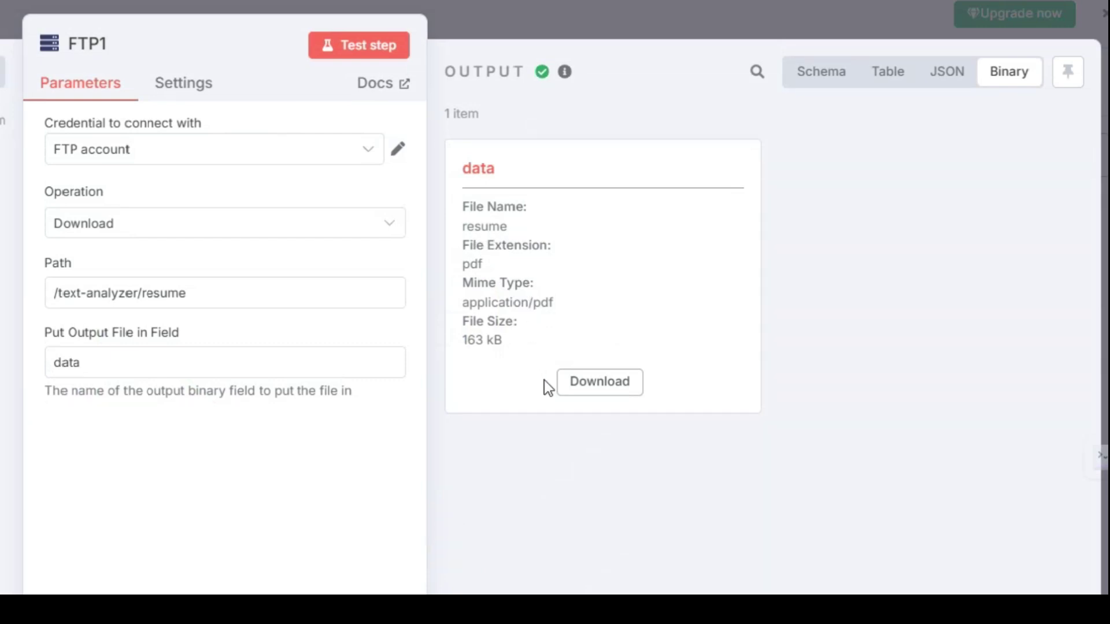
{"action": "left_click_drag", "start_coordinate": [453, 260], "coordinate": [452, 261]}
{"action": "key", "text": "Escape"}
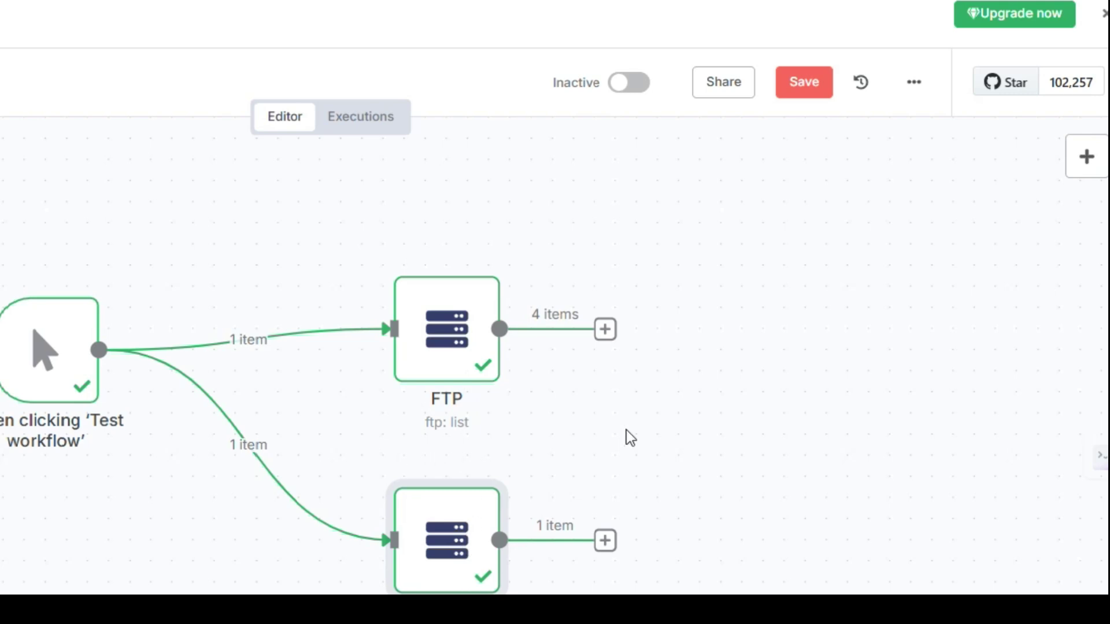
{"action": "left_click", "coordinate": [804, 93]}
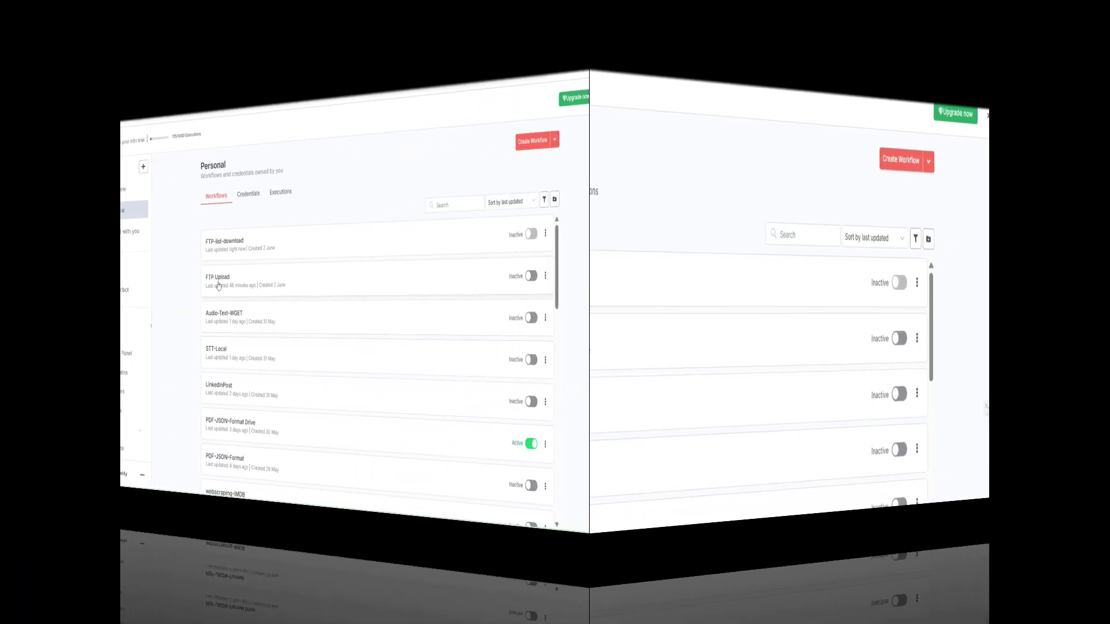
- Open the FTP Upload workflow and review the form trigger's title, file field and accepted file types
{"action": "left_click", "coordinate": [218, 283]}
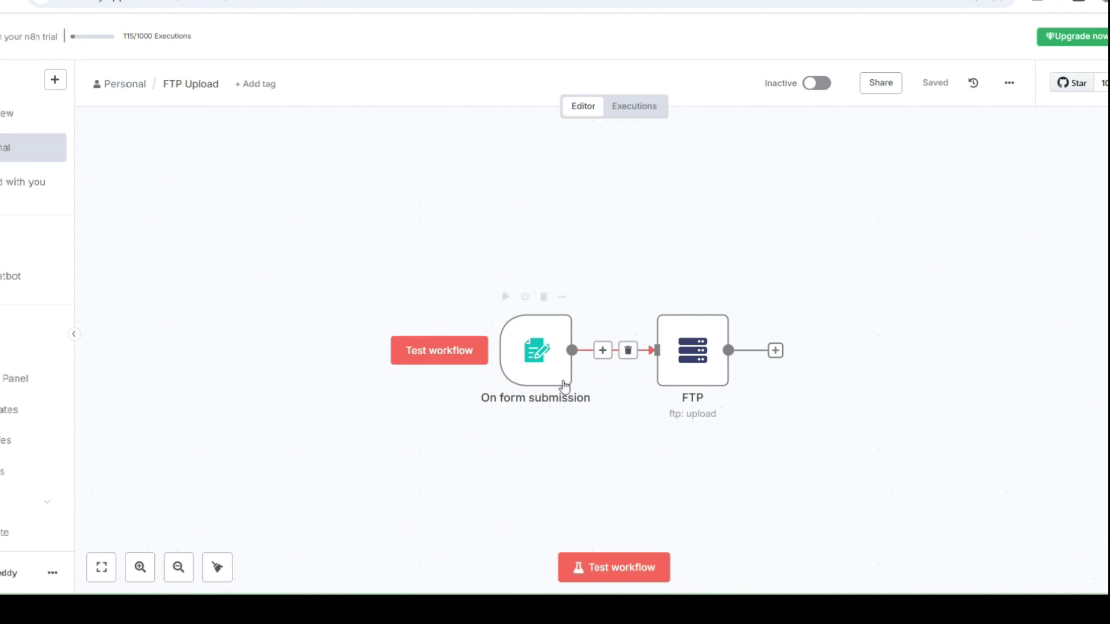
{"action": "double_click", "coordinate": [541, 378]}
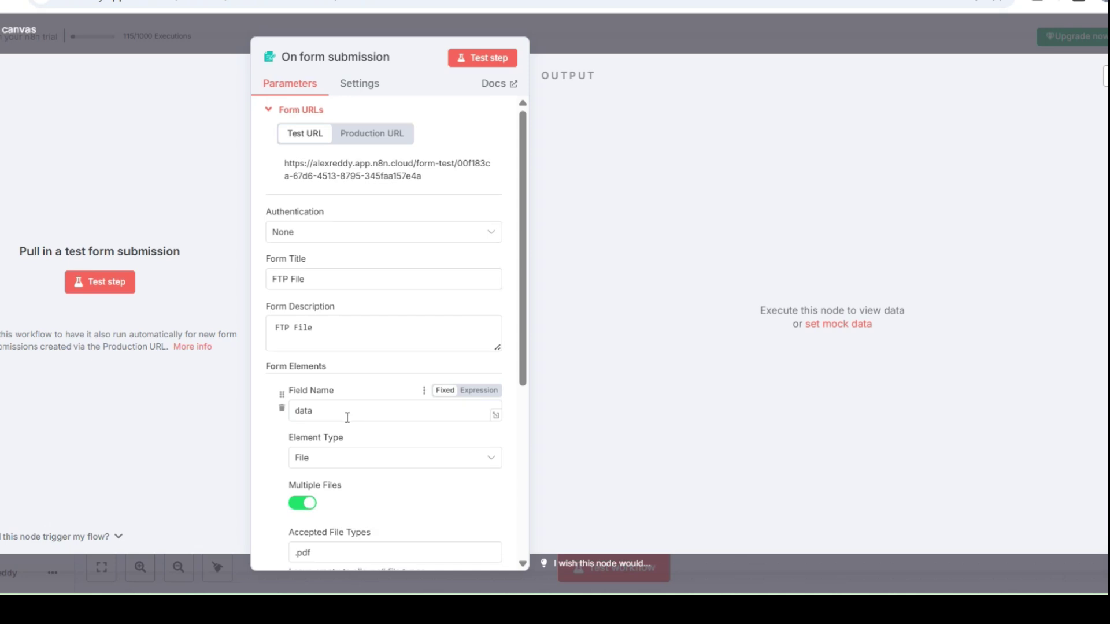
{"action": "scroll", "coordinate": [341, 393], "scroll_direction": "down", "scroll_amount": 2}
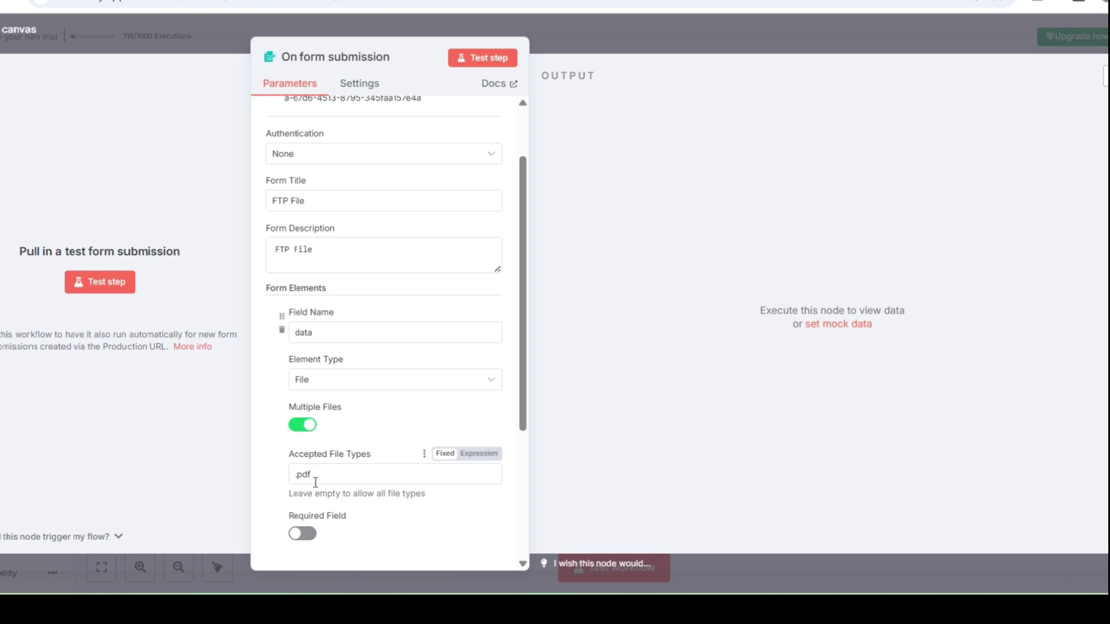
{"action": "left_click", "coordinate": [11, 30]}
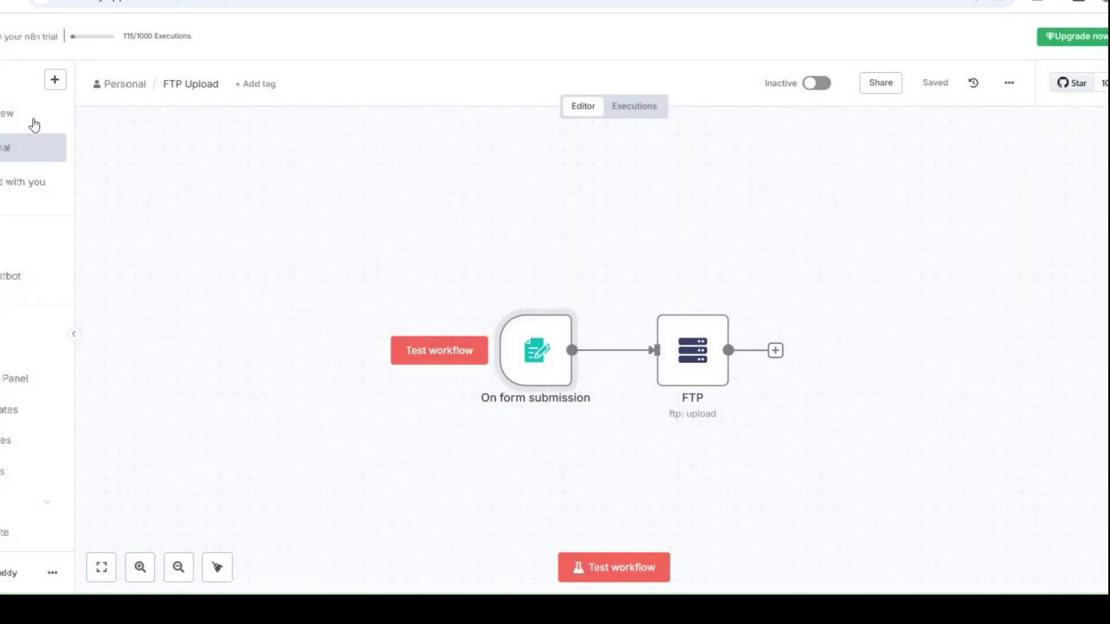
- Set the FTP upload node's path to /text-analyzer/alex.pdf and return to the canvas
{"action": "left_click", "coordinate": [706, 376]}
{"action": "double_click", "coordinate": [706, 367]}
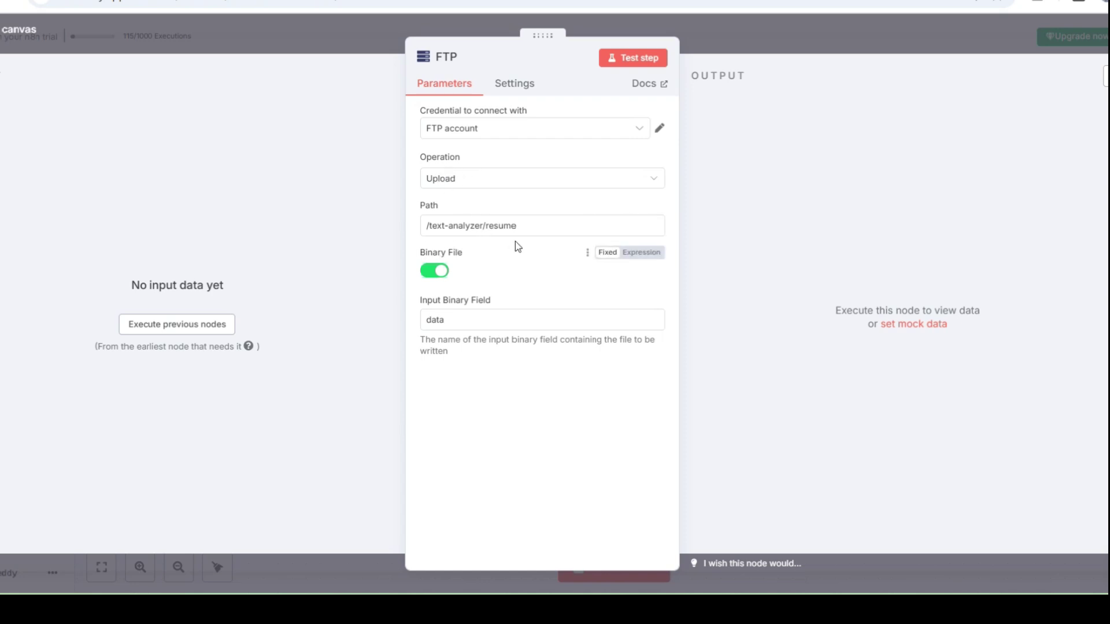
{"action": "left_click", "coordinate": [526, 226]}
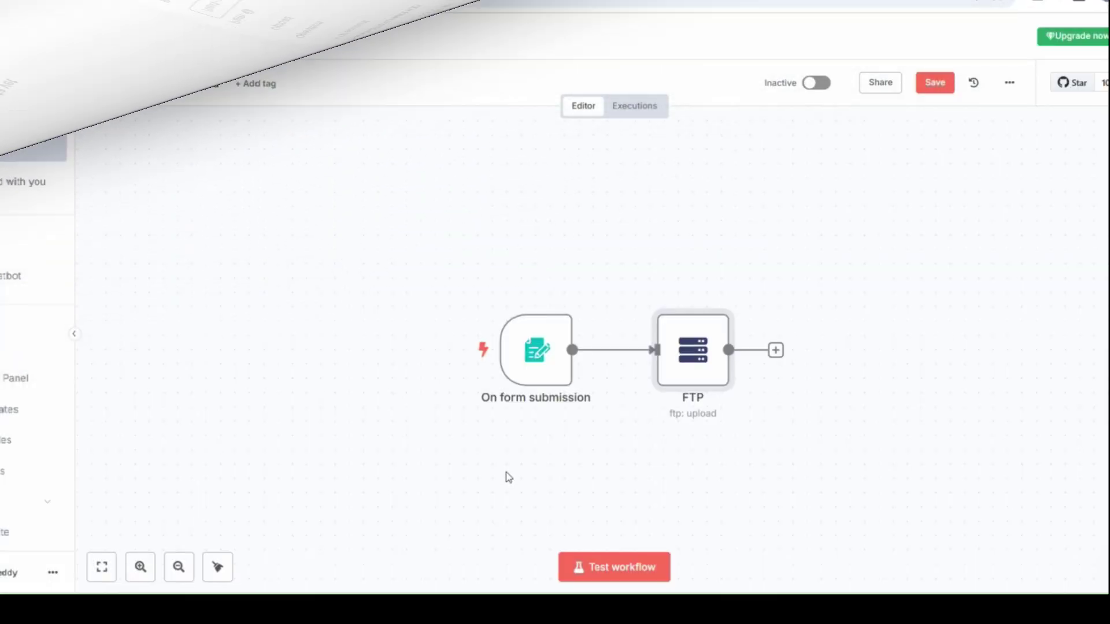
- Run the test workflow and submit its form with the Ver_01 resume PDF in the data field
{"action": "left_click", "coordinate": [611, 569]}
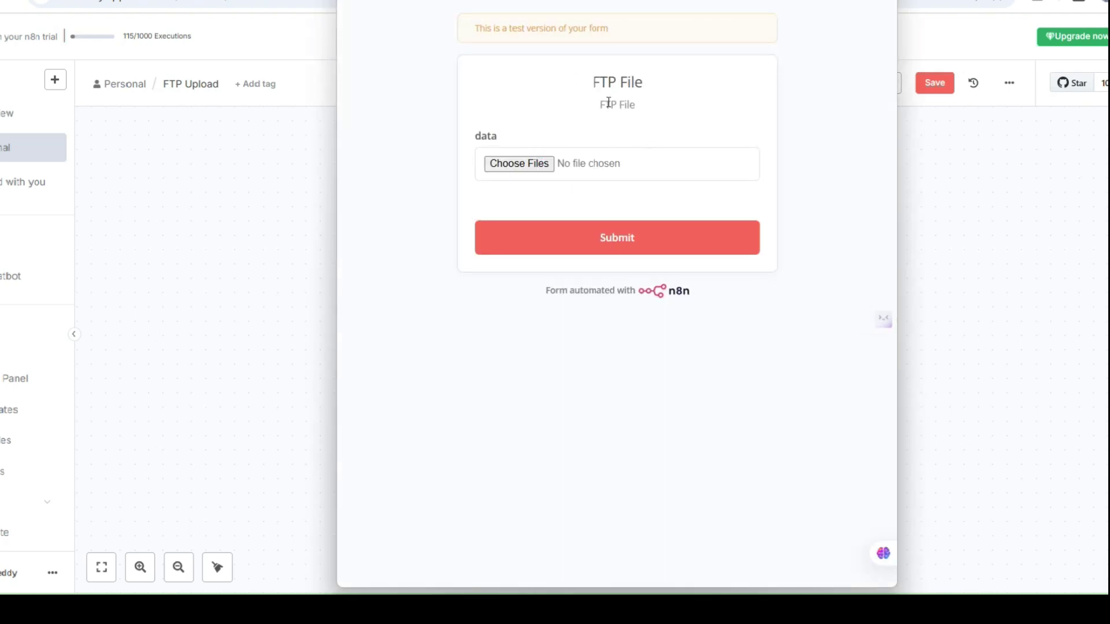
{"action": "left_click", "coordinate": [544, 168]}
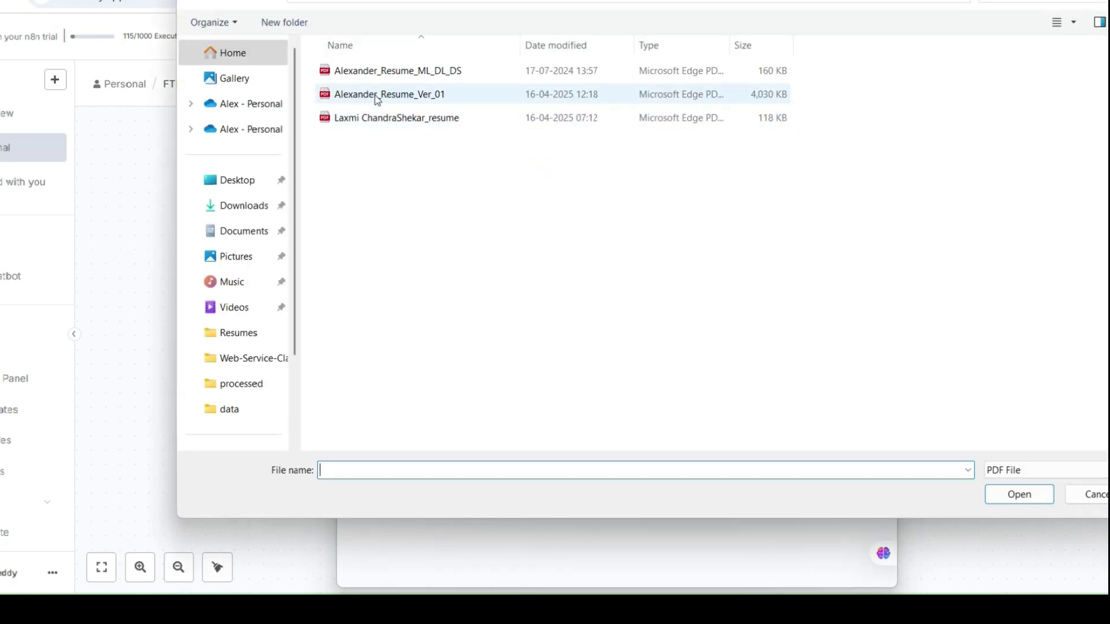
{"action": "left_click", "coordinate": [377, 98]}
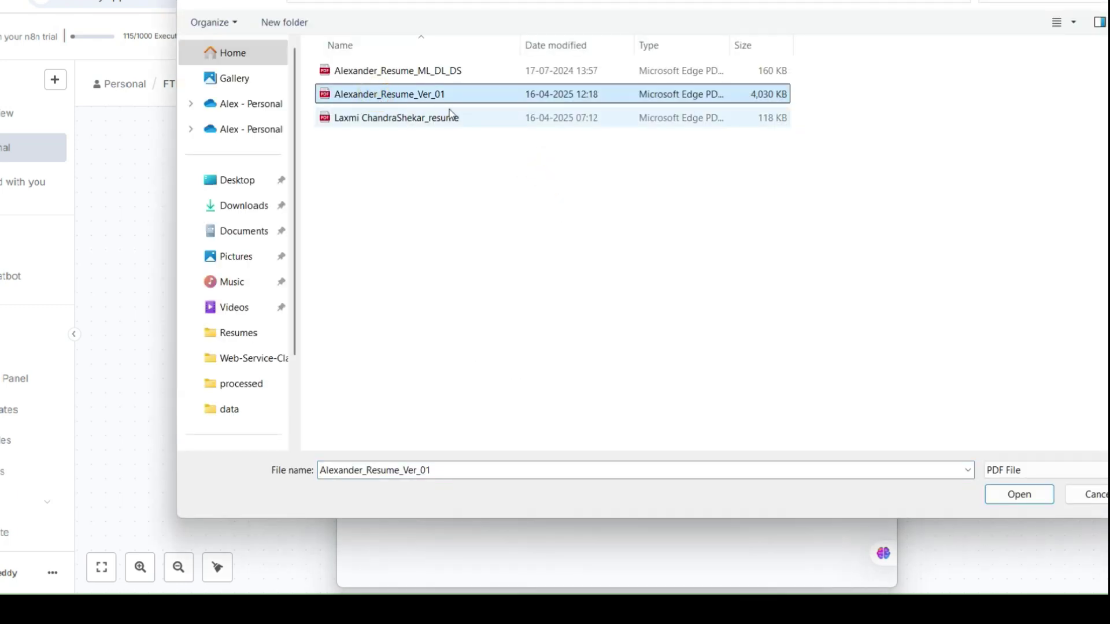
{"action": "left_click", "coordinate": [1041, 494]}
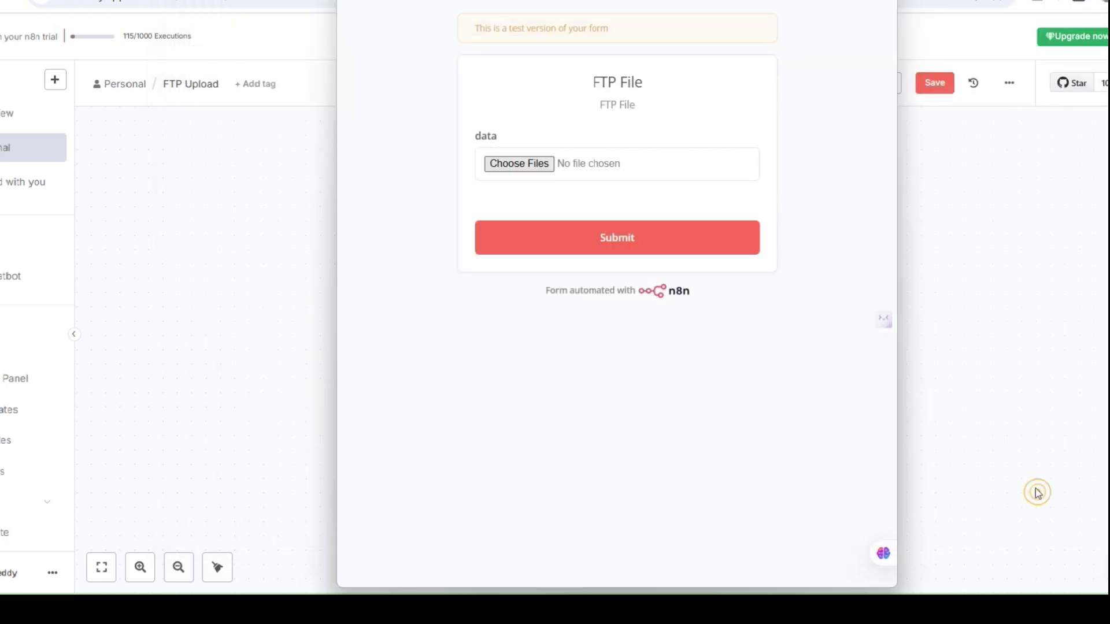
{"action": "left_click", "coordinate": [632, 240]}
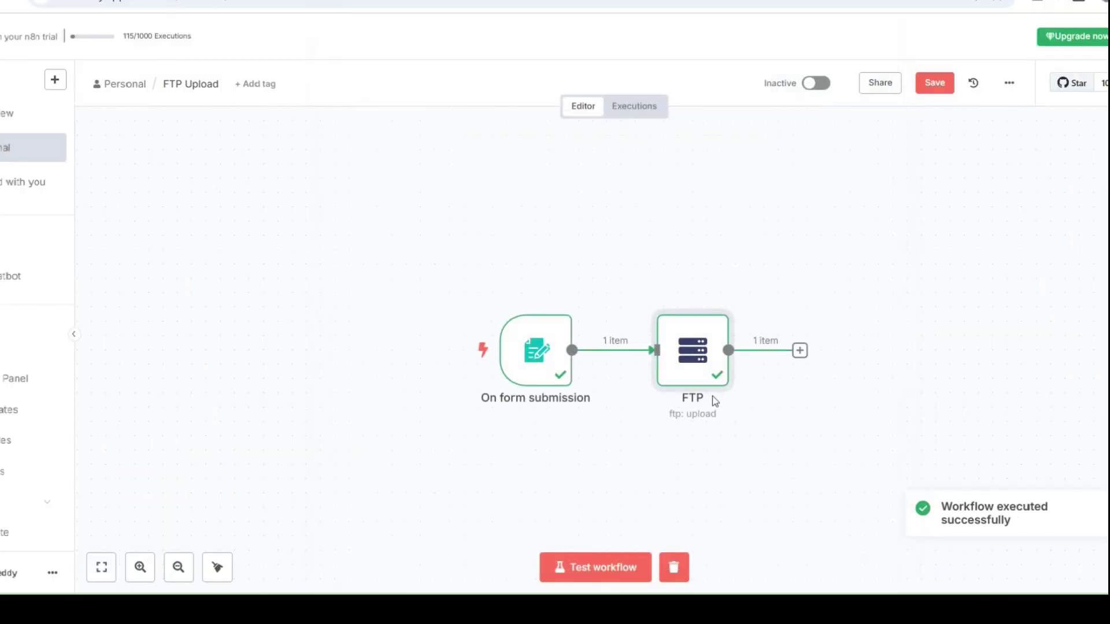
- Check the FTP upload node's binary output, and save the FTP Upload workflow
{"action": "double_click", "coordinate": [711, 389]}
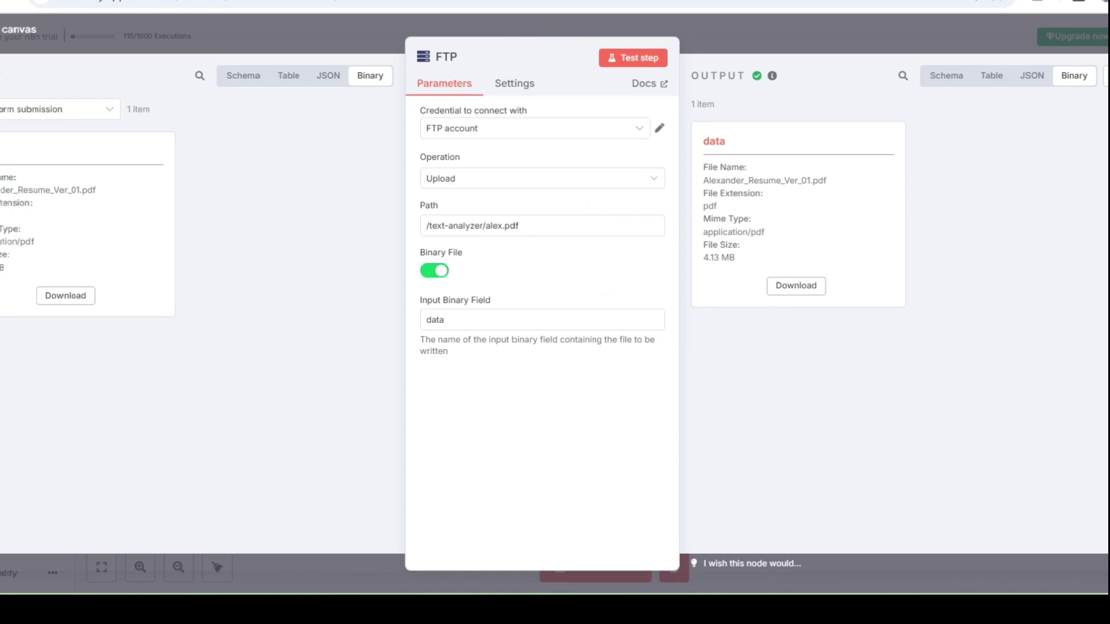
{"action": "key", "text": "Escape"}
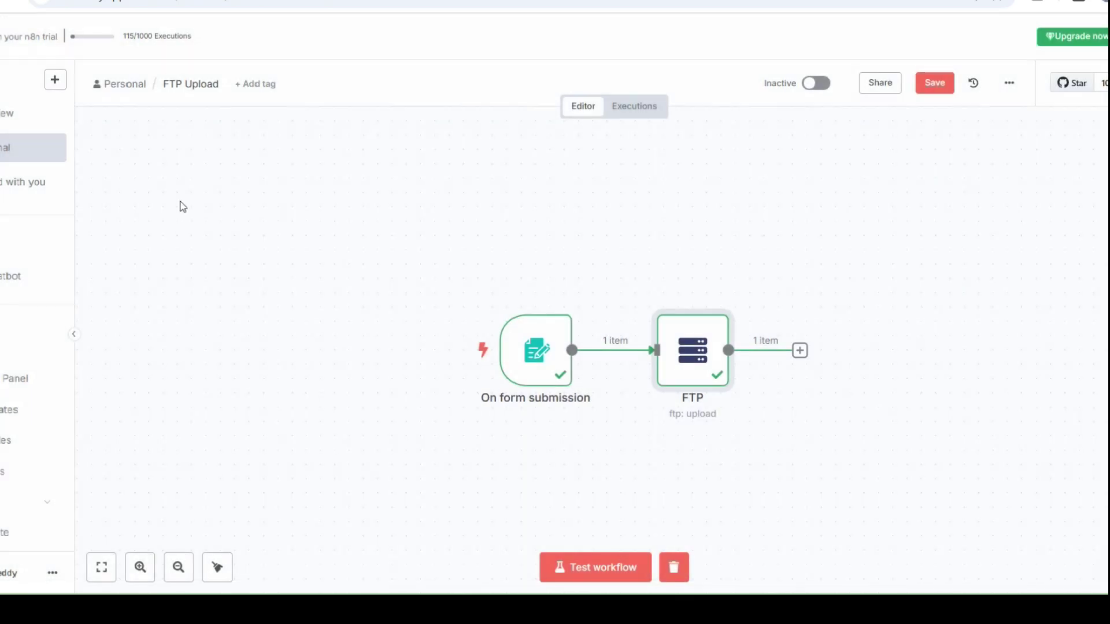
{"action": "left_click", "coordinate": [941, 87]}
- Open the FTP-list-download workflow from the personal workflows and run it
{"action": "left_click", "coordinate": [114, 87]}
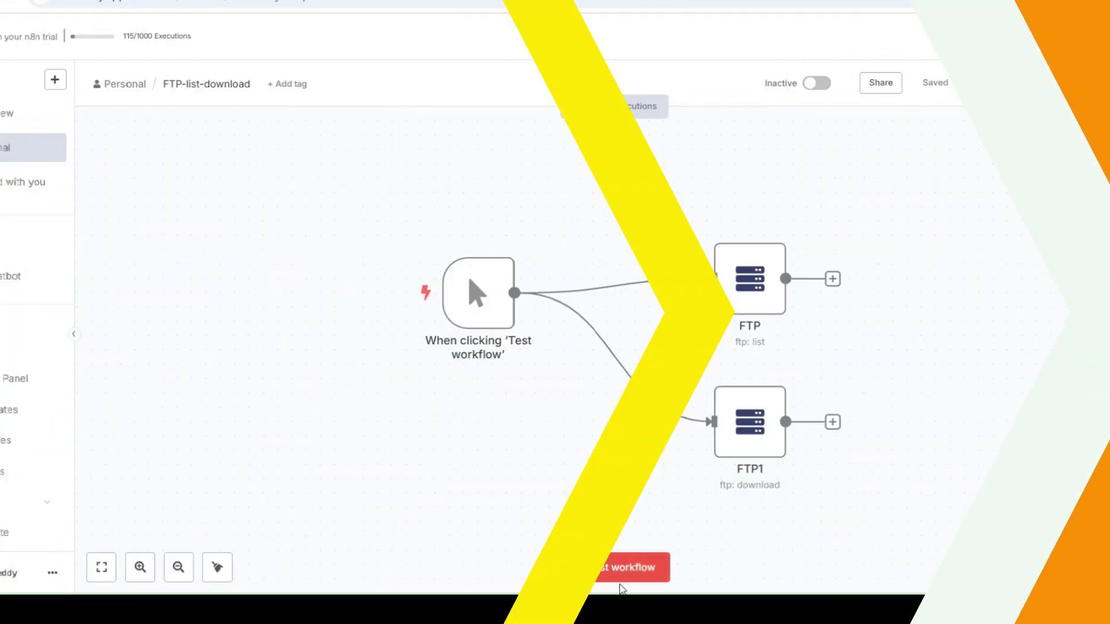
{"action": "left_click", "coordinate": [601, 570]}
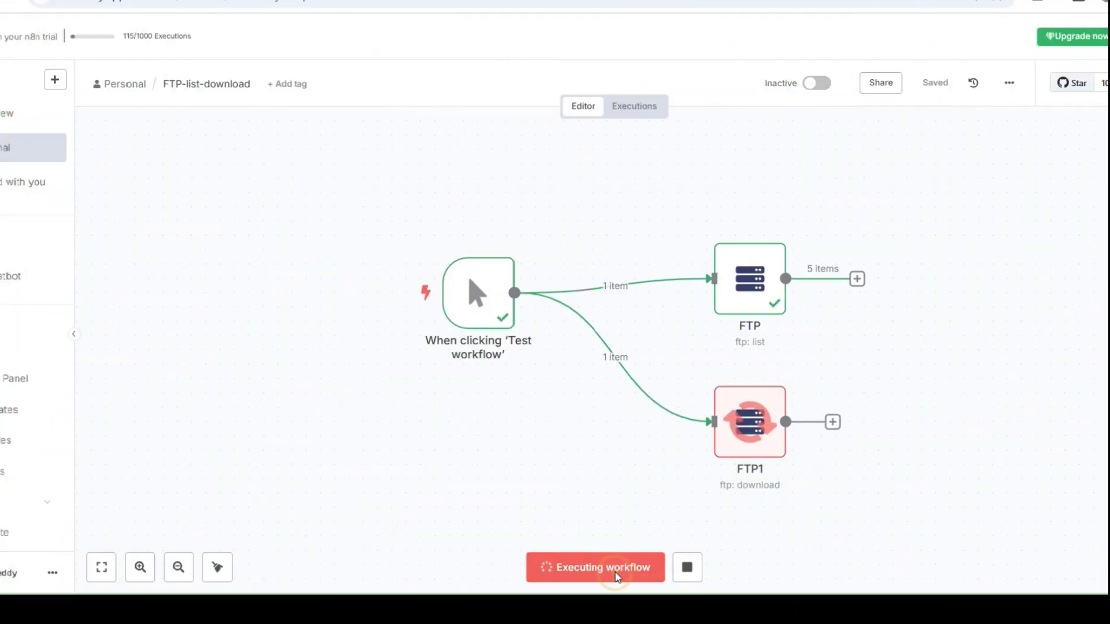
- Inspect the FTP list node's output as a table for the uploaded alex.pdf and return to the canvas
{"action": "double_click", "coordinate": [759, 297]}
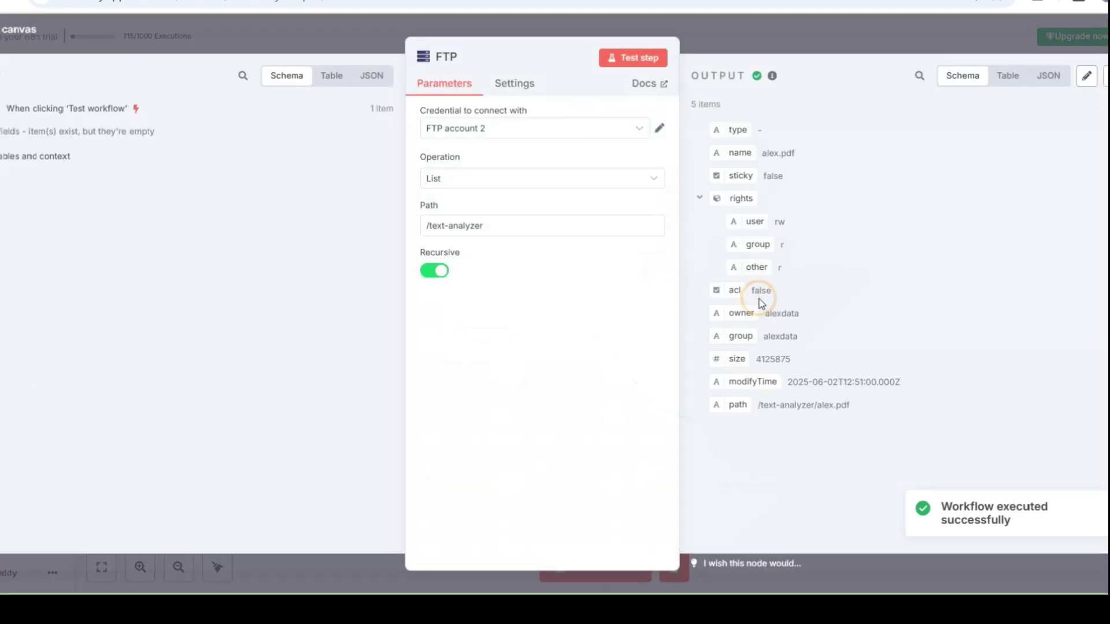
{"action": "left_click", "coordinate": [1008, 75]}
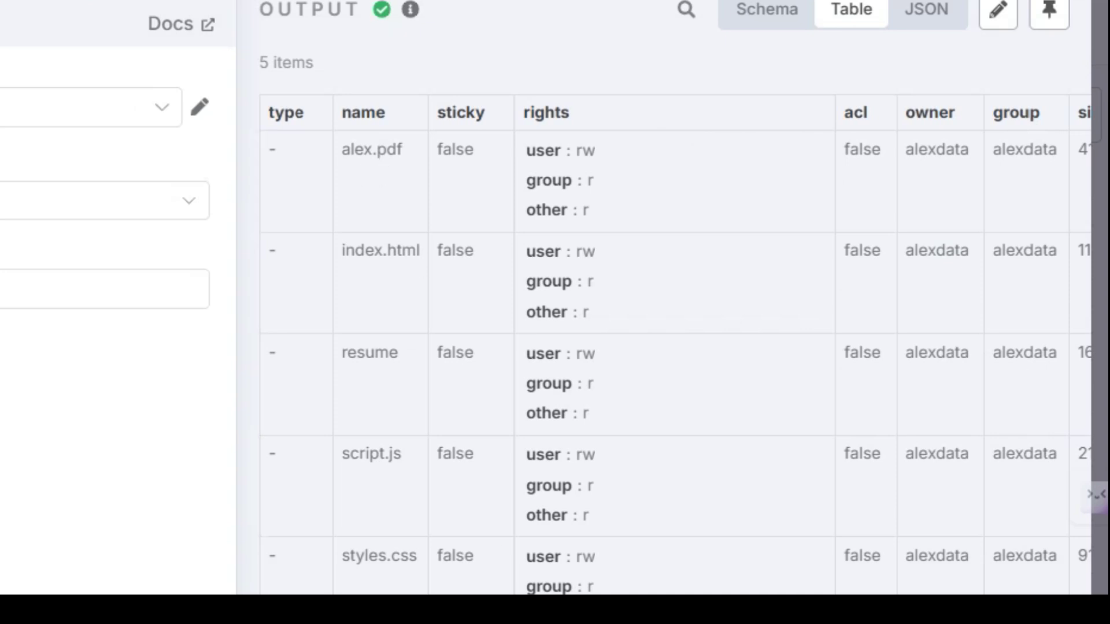
{"action": "scroll", "coordinate": [664, 346], "scroll_direction": "right", "scroll_amount": 6}
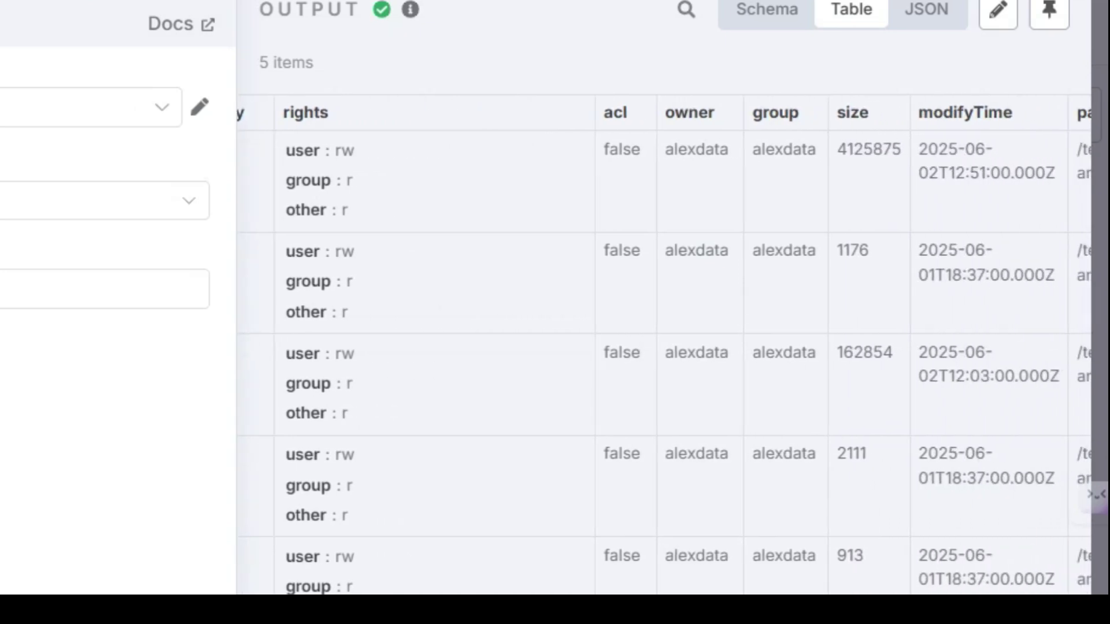
{"action": "scroll", "coordinate": [664, 346], "scroll_direction": "right", "scroll_amount": 2}
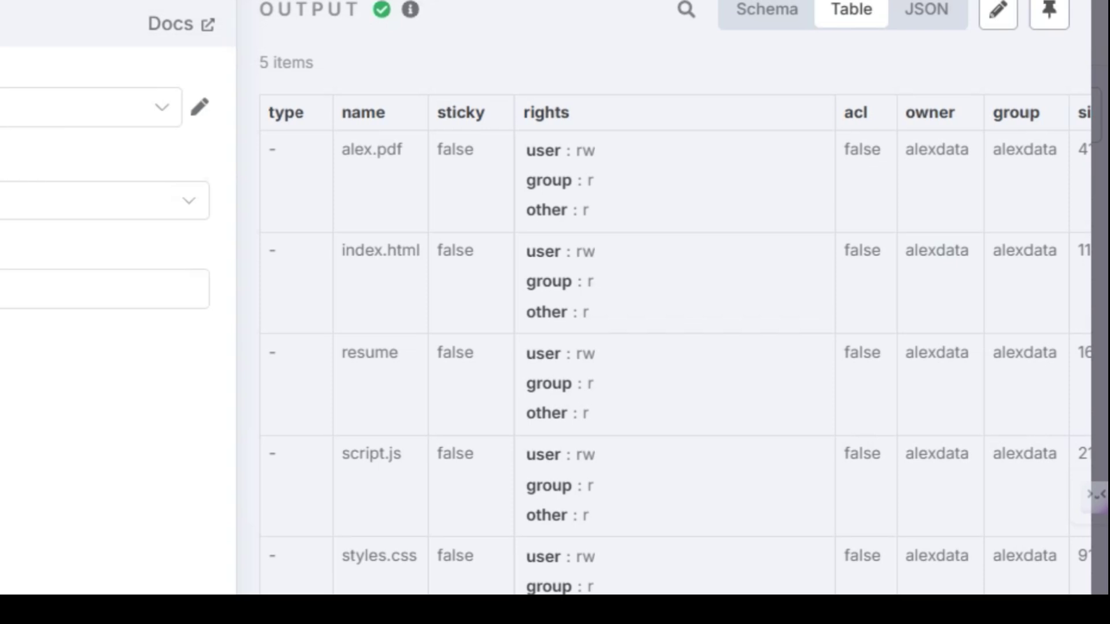
{"action": "key", "text": "Escape"}
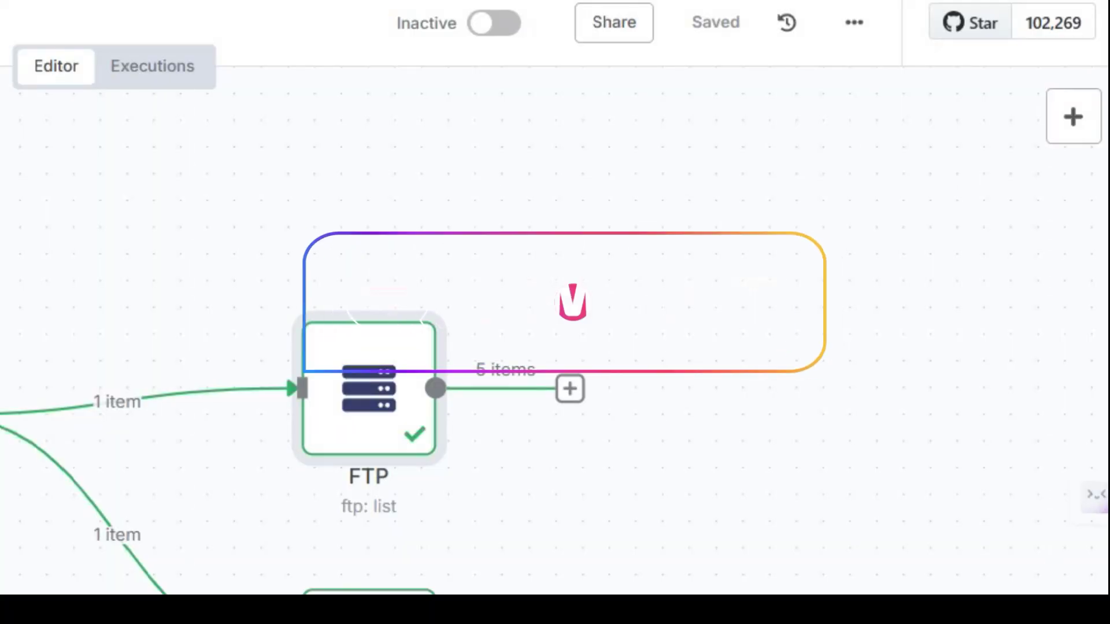